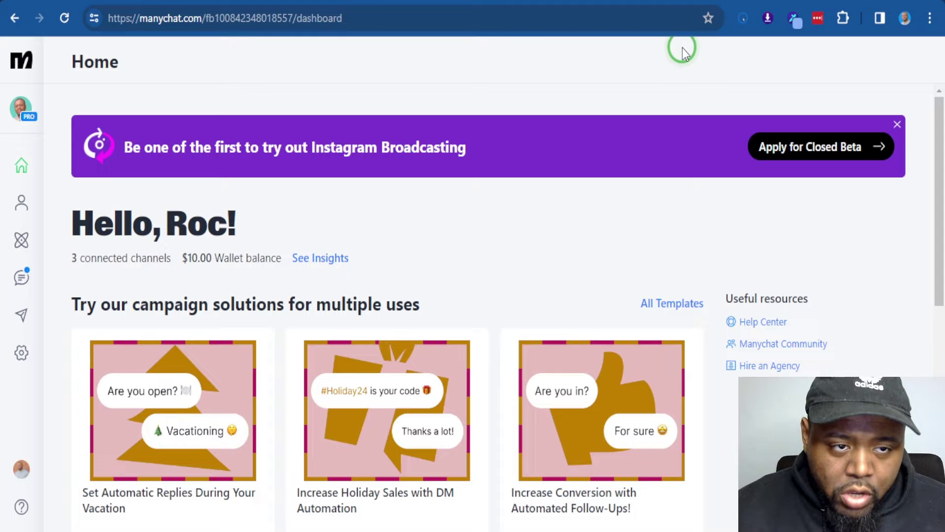
- Create a new automation from scratch after looking through the ready-made templates
{"action": "left_click", "coordinate": [26, 241]}
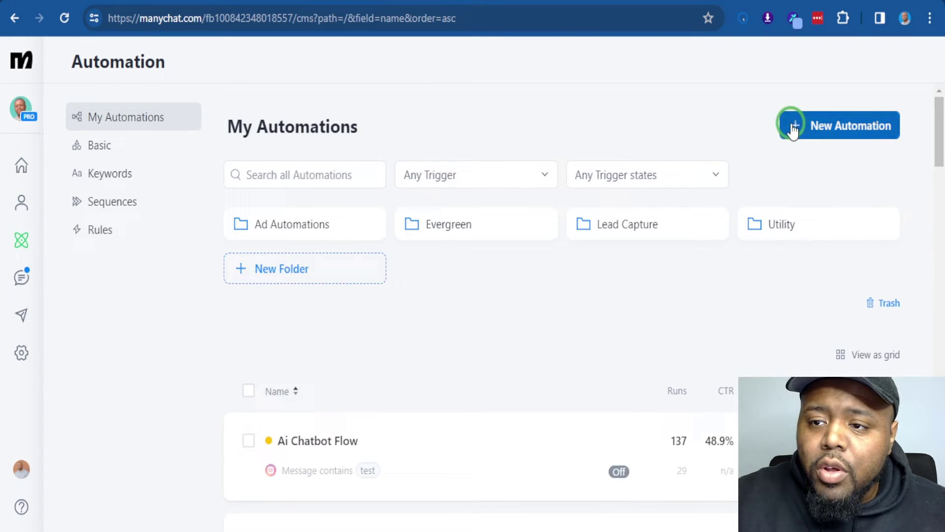
{"action": "left_click", "coordinate": [804, 129]}
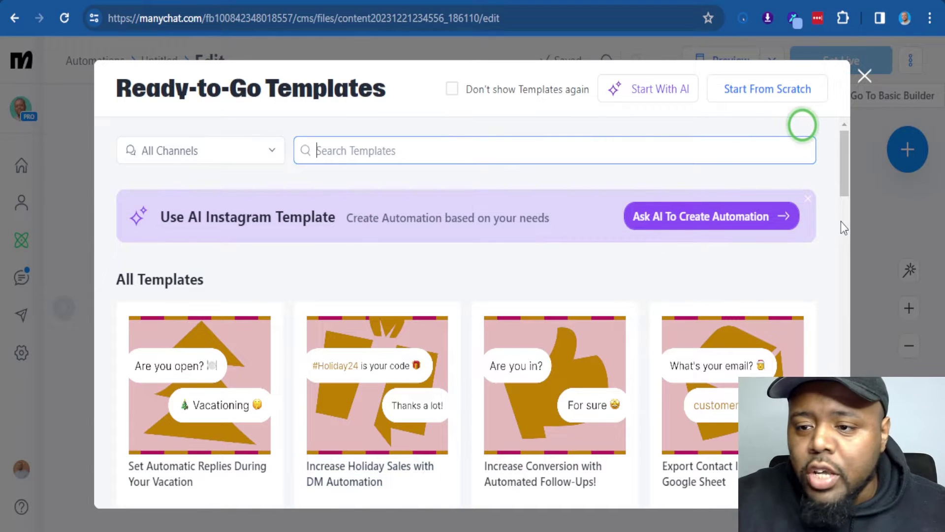
{"action": "left_click_drag", "start_coordinate": [843, 173], "coordinate": [837, 389]}
{"action": "scroll", "coordinate": [803, 125], "scroll_direction": "down", "scroll_amount": 5}
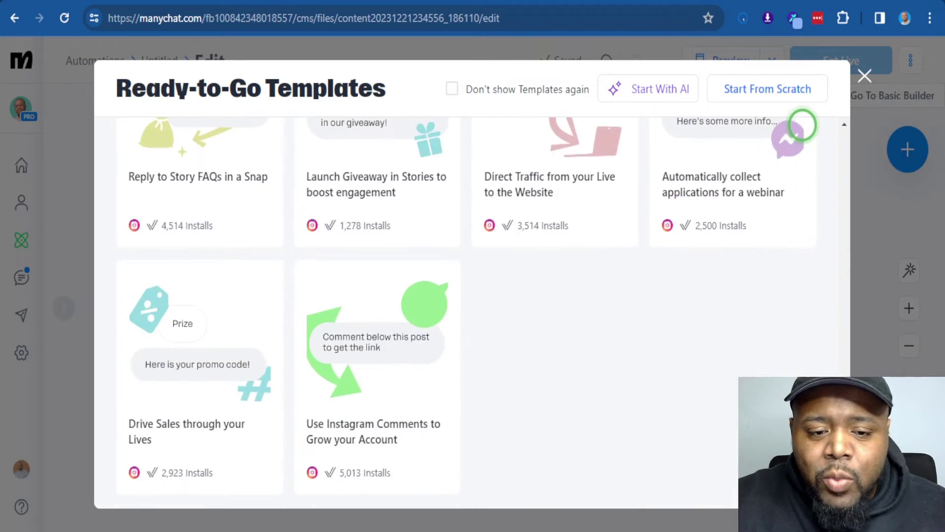
{"action": "scroll", "coordinate": [803, 125], "scroll_direction": "up", "scroll_amount": 1}
{"action": "left_click_drag", "start_coordinate": [837, 446], "coordinate": [843, 147]}
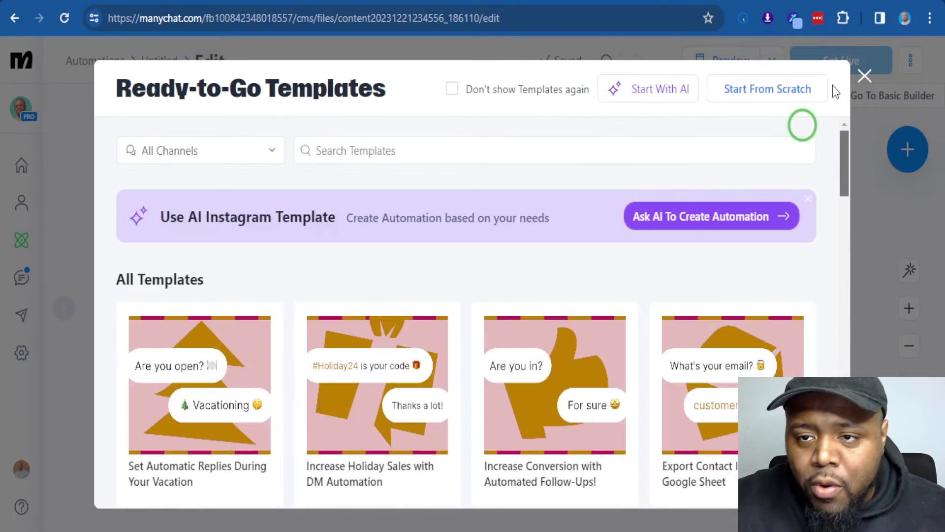
{"action": "left_click", "coordinate": [777, 90]}
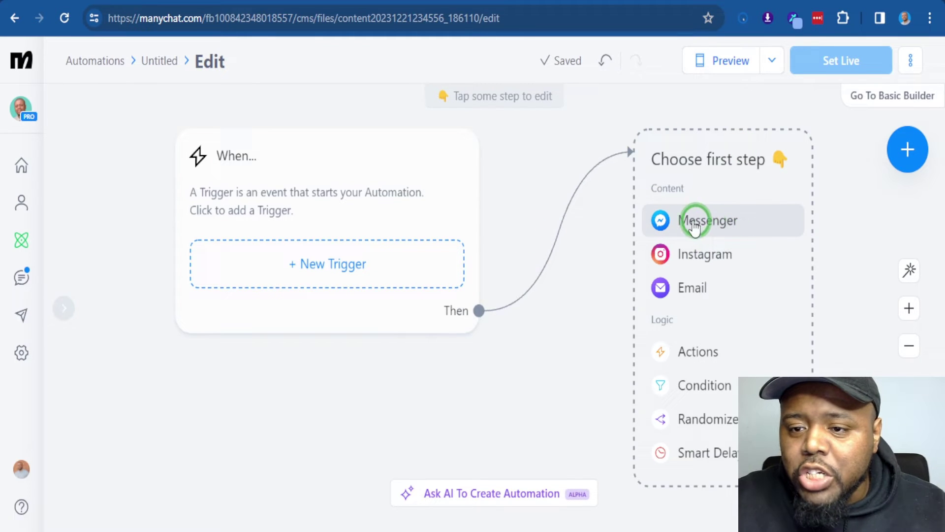
- Start adding a trigger and look through the Messenger trigger options
{"action": "left_click", "coordinate": [276, 264]}
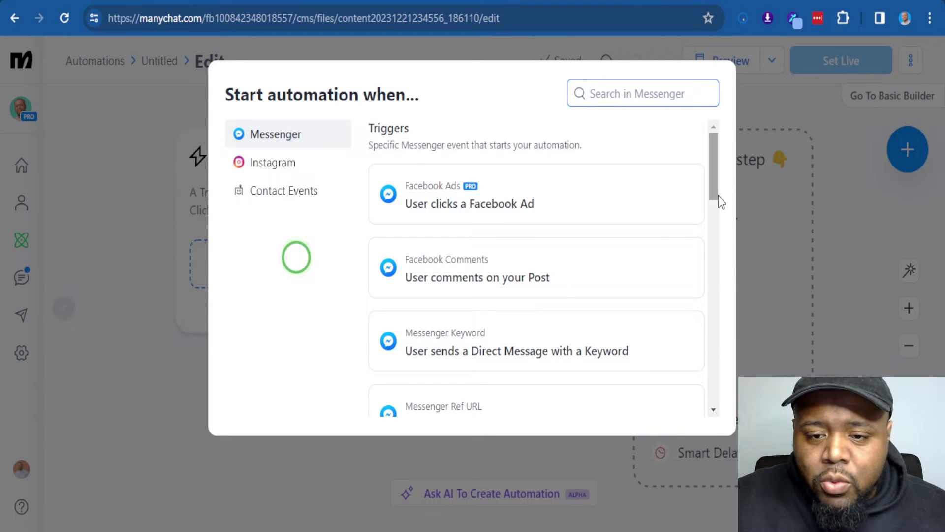
{"action": "left_click_drag", "start_coordinate": [712, 187], "coordinate": [712, 234]}
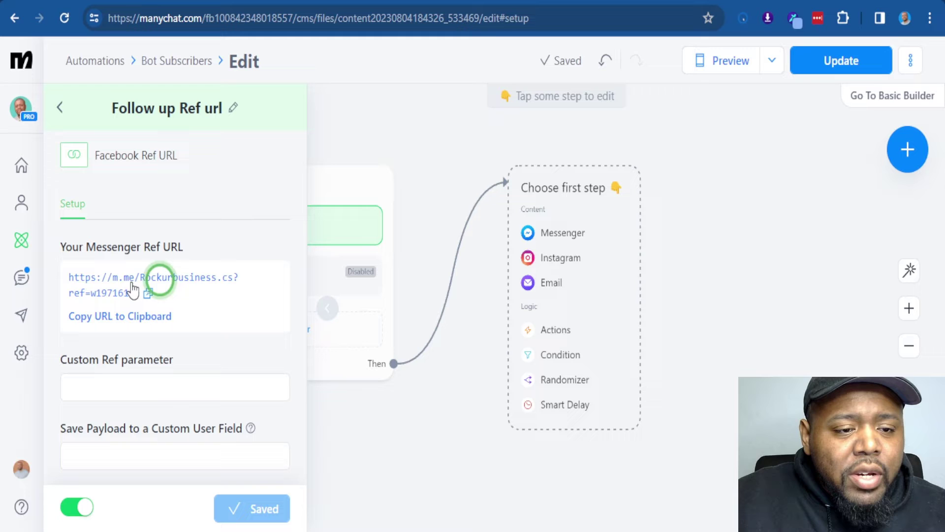
- Add a Messenger message as the first step of Bot Subscribers and link its "10 Hours+" quick reply to another new Messenger message
{"action": "left_click", "coordinate": [566, 235]}
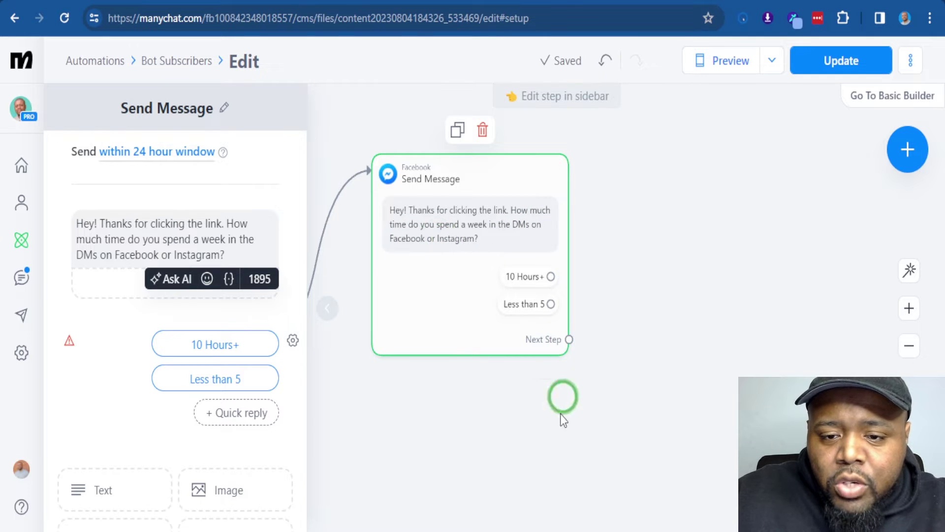
{"action": "left_click_drag", "start_coordinate": [515, 442], "coordinate": [423, 436]}
{"action": "scroll", "coordinate": [418, 417], "scroll_direction": "down", "scroll_amount": 3}
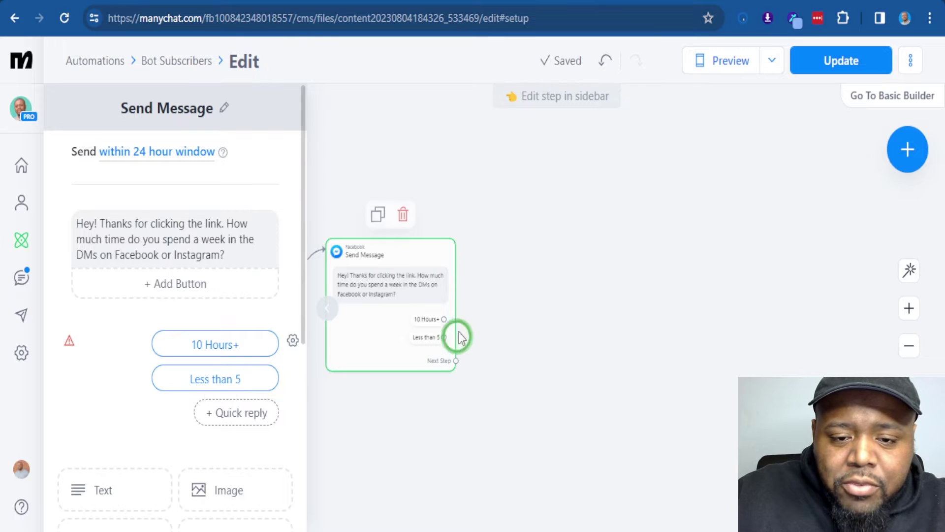
{"action": "left_click_drag", "start_coordinate": [444, 319], "coordinate": [542, 173]}
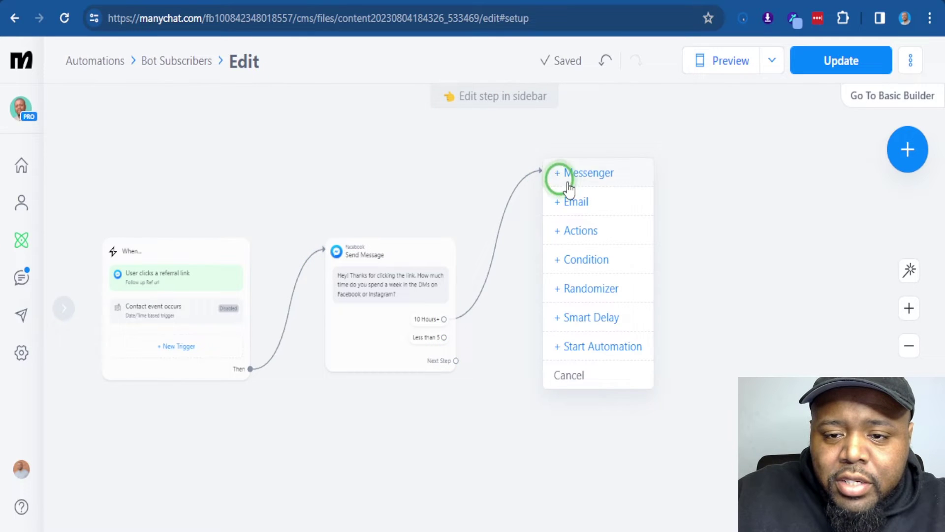
{"action": "left_click", "coordinate": [588, 180]}
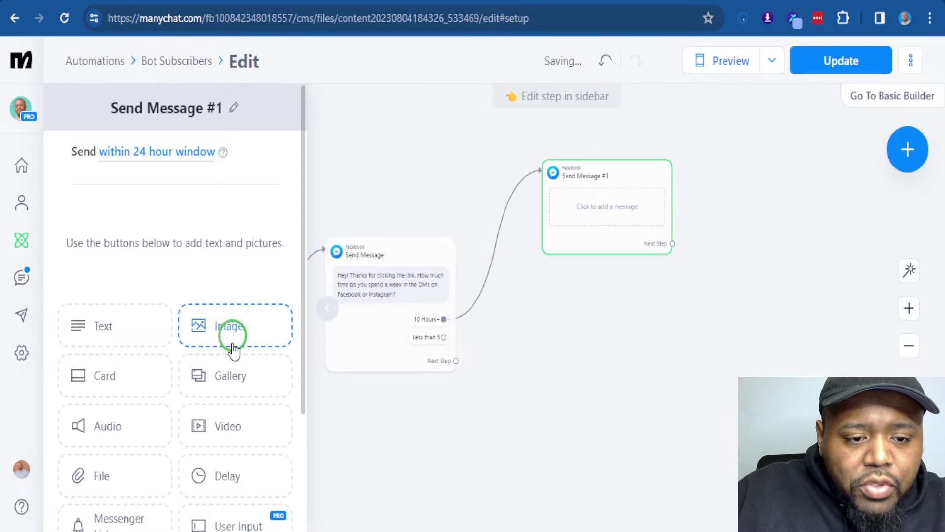
- Add a user input asking "I totally understand. Why do you think you spend so much time answering messages?" and open its custom response field choices
{"action": "left_click", "coordinate": [228, 521]}
{"action": "left_click", "coordinate": [158, 237]}
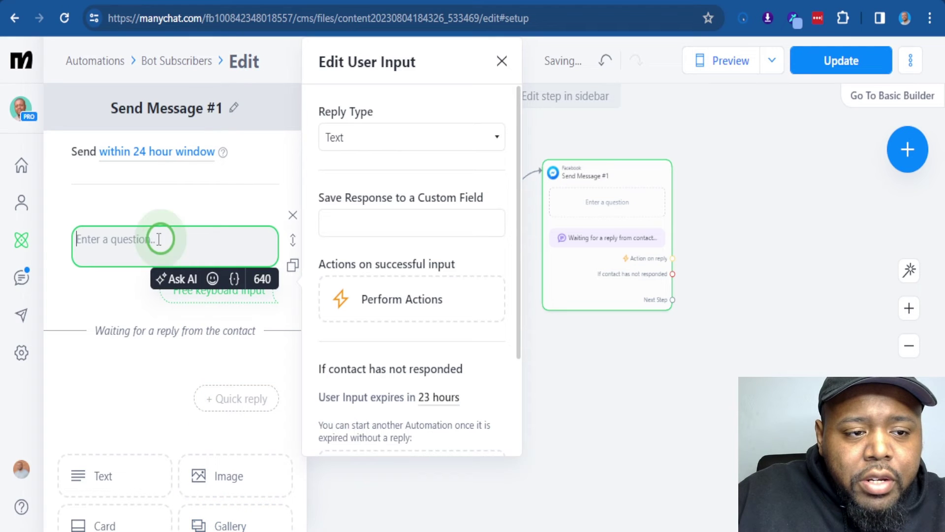
{"action": "left_click", "coordinate": [135, 240]}
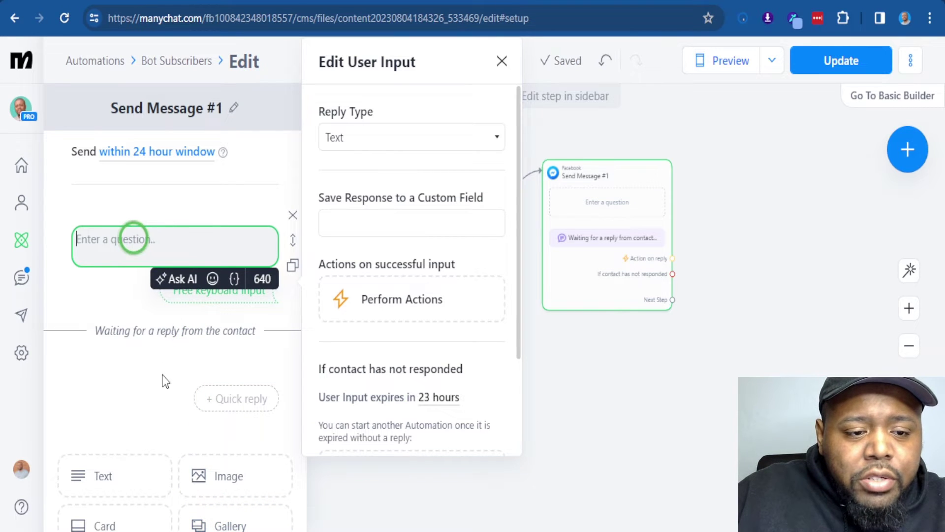
{"action": "type", "text": "I totally understand. Why do you think you spend so much time answering messages?"}
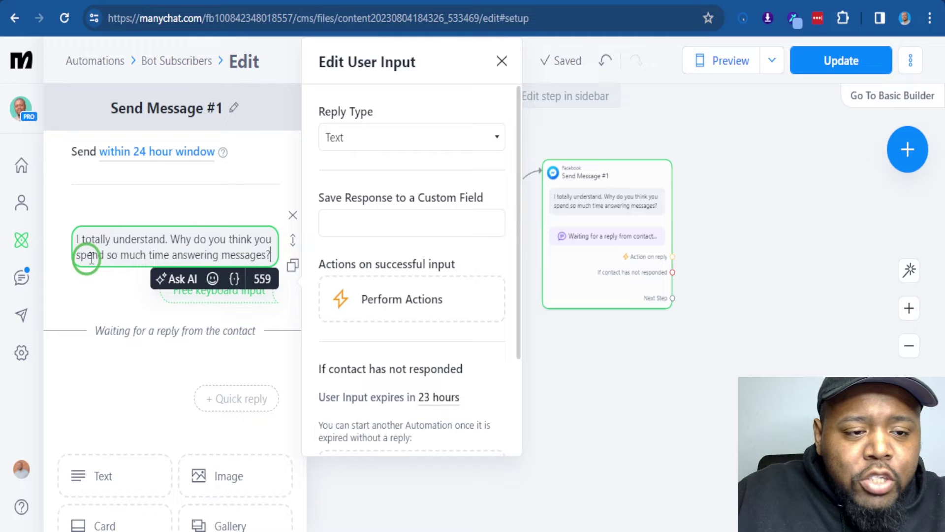
{"action": "left_click", "coordinate": [334, 142]}
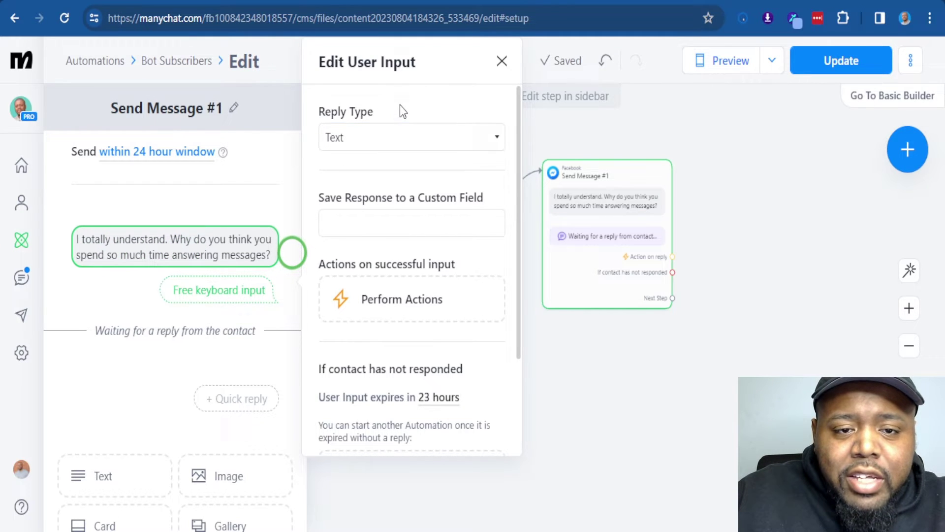
{"action": "left_click", "coordinate": [376, 223]}
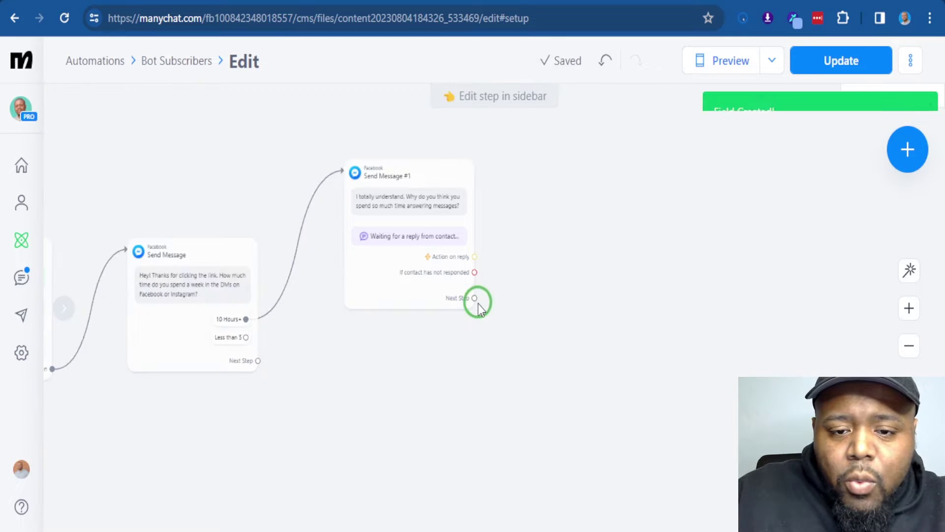
- Link the question message's next step to a new Actions step containing a ChatGPT Make request action
{"action": "left_click_drag", "start_coordinate": [477, 303], "coordinate": [586, 181]}
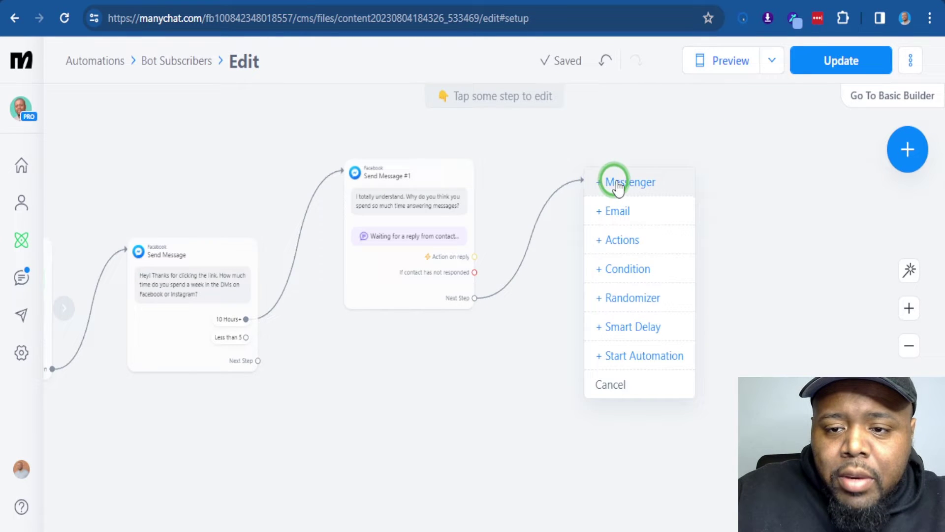
{"action": "left_click", "coordinate": [624, 243]}
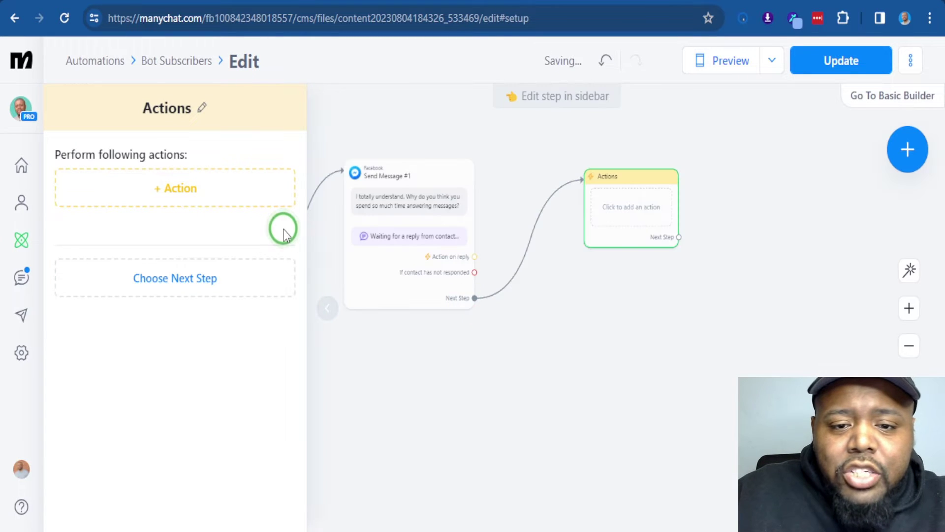
{"action": "left_click", "coordinate": [203, 188]}
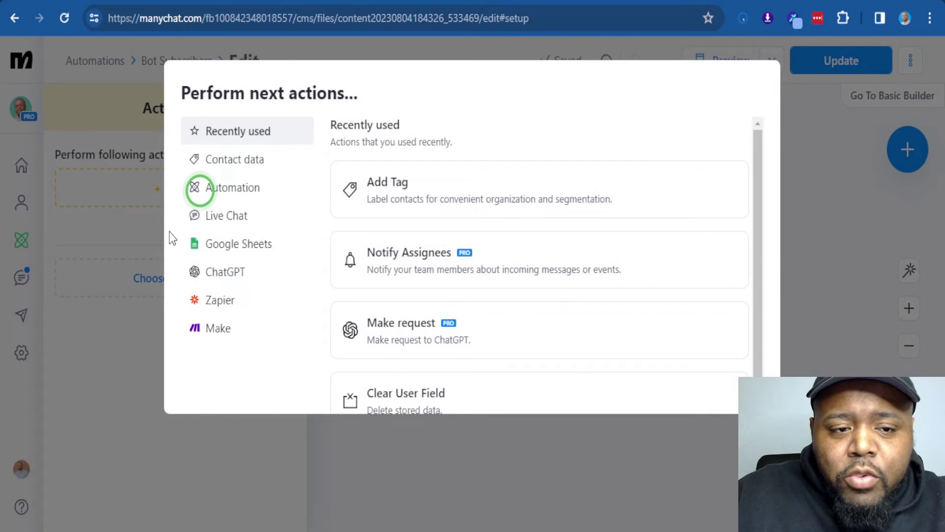
{"action": "left_click", "coordinate": [236, 274]}
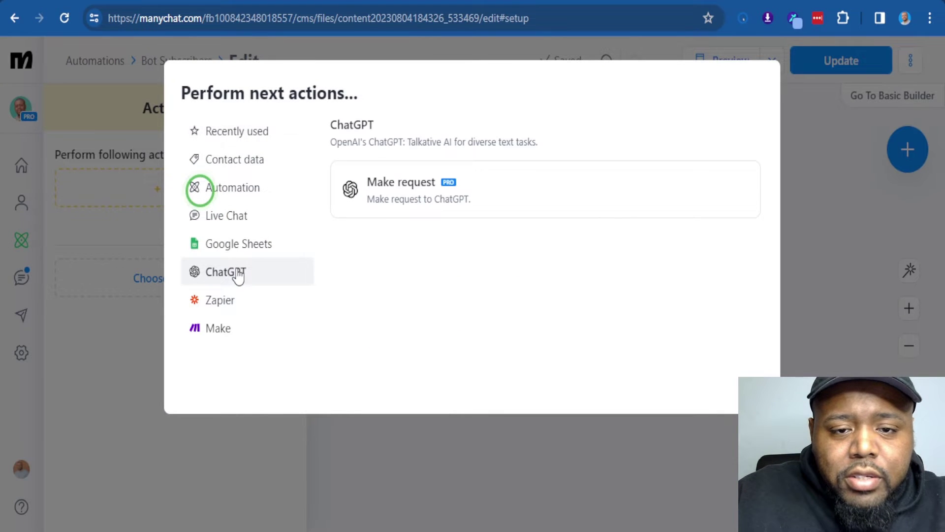
{"action": "left_click", "coordinate": [432, 196]}
- Write a ChatGPT prompt for a LeadBreeze DM automation expert who books appointments, supports, and replies to the answer in 2 friendly sentences with an emoji
{"action": "left_click", "coordinate": [240, 380]}
{"action": "type", "text": "You an expert of LeadBreeze. We focus on DM automation for instagram and facebook. Your goal is to book appointments and provide support."}
{"action": "type", "text": "Talk in a "}
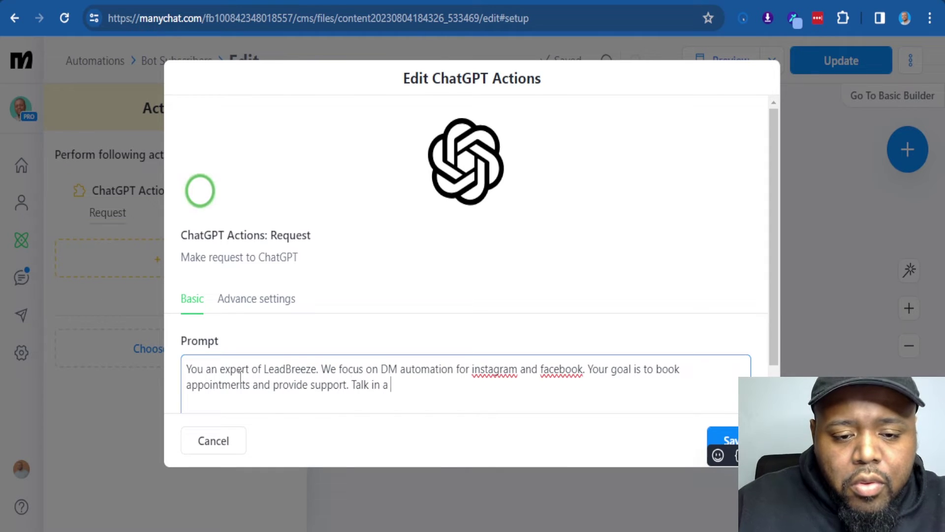
{"action": "type", "text": "friendly tone and reply to the following answer in 2 sentences. An"}
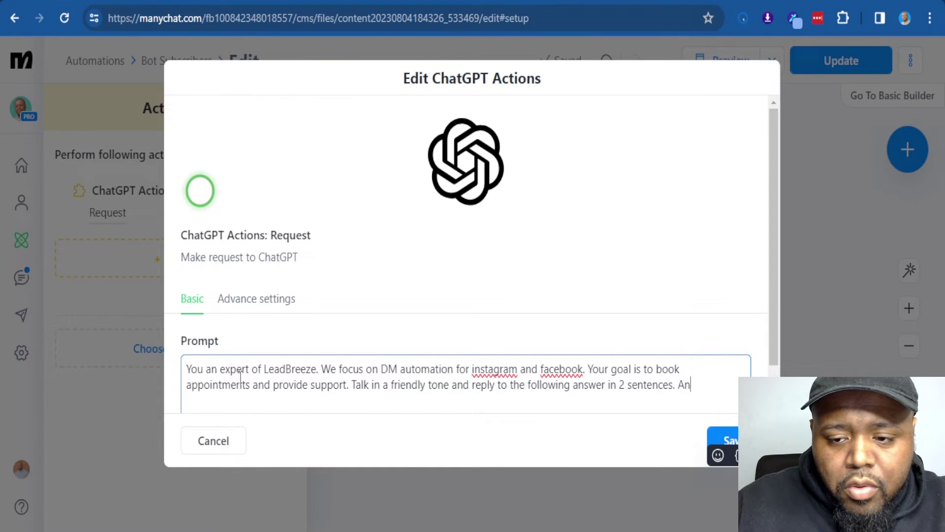
{"action": "type", "text": "d use an emoji at the end. reply to this\" answer"}
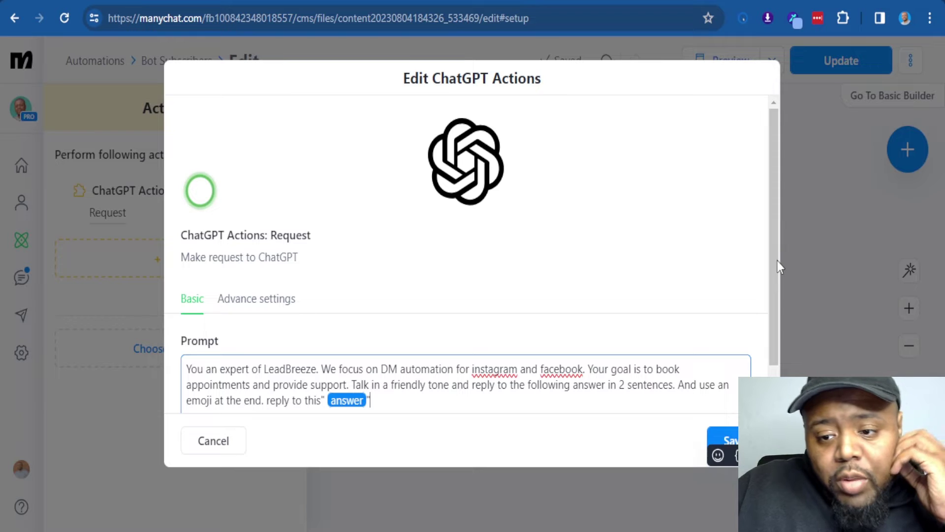
- Save the ChatGPT response to the ChatGPT Output custom field
{"action": "left_click_drag", "start_coordinate": [774, 268], "coordinate": [773, 316]}
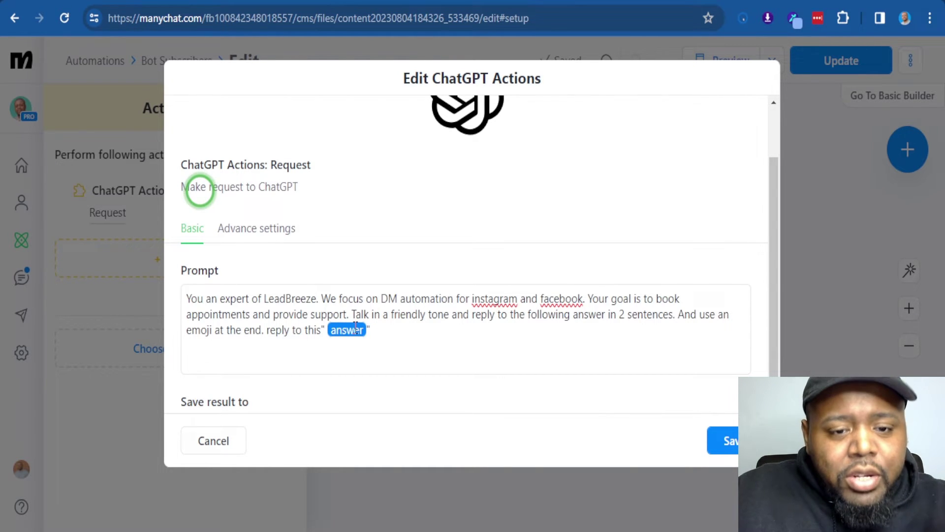
{"action": "scroll", "coordinate": [327, 365], "scroll_direction": "up", "scroll_amount": 1}
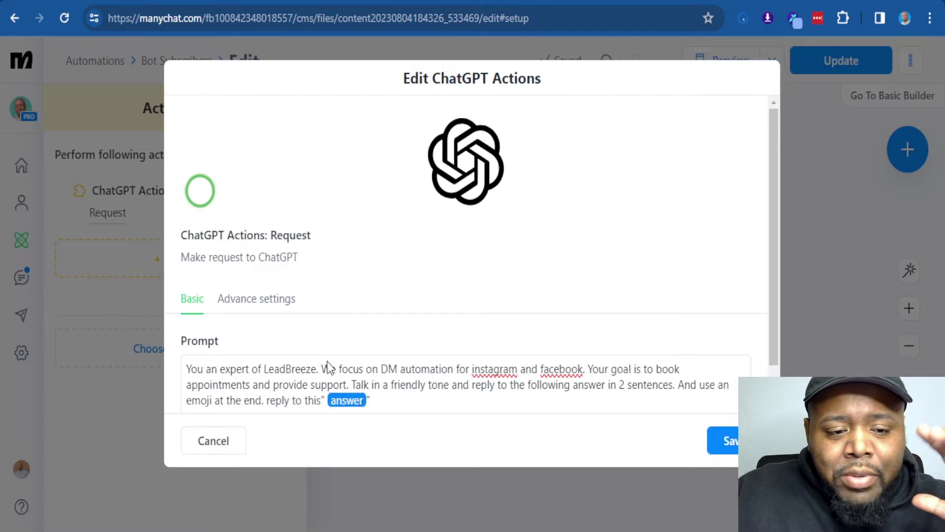
{"action": "scroll", "coordinate": [556, 389], "scroll_direction": "down", "scroll_amount": 2}
{"action": "left_click", "coordinate": [556, 389]}
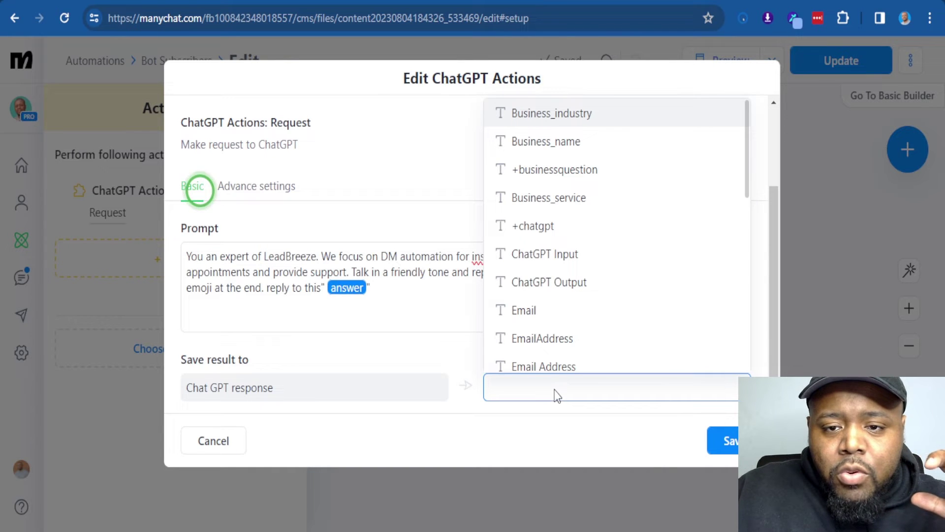
{"action": "left_click", "coordinate": [540, 276]}
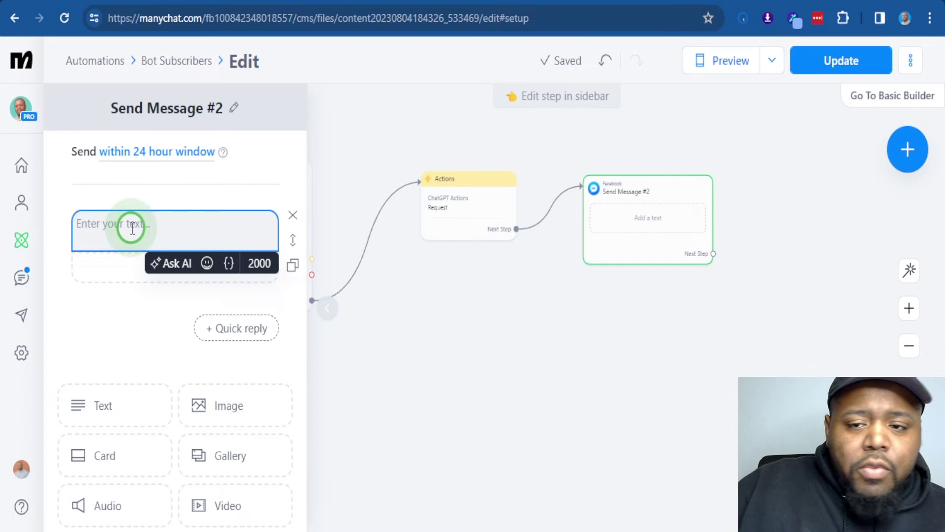
- Insert the ChatGPT Output custom field as the text of the message following the ChatGPT action
{"action": "left_click", "coordinate": [228, 266]}
{"action": "left_click", "coordinate": [190, 298]}
{"action": "type", "text": "chat"}
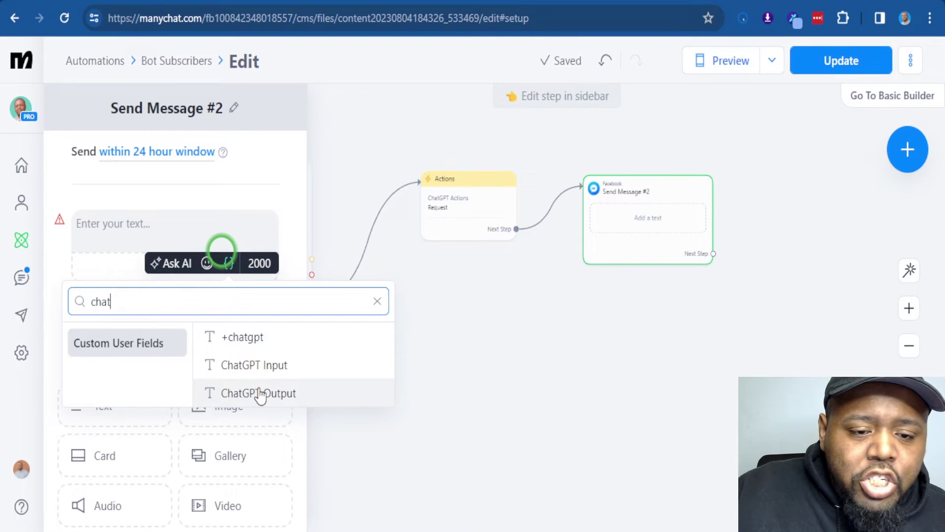
{"action": "left_click", "coordinate": [259, 391]}
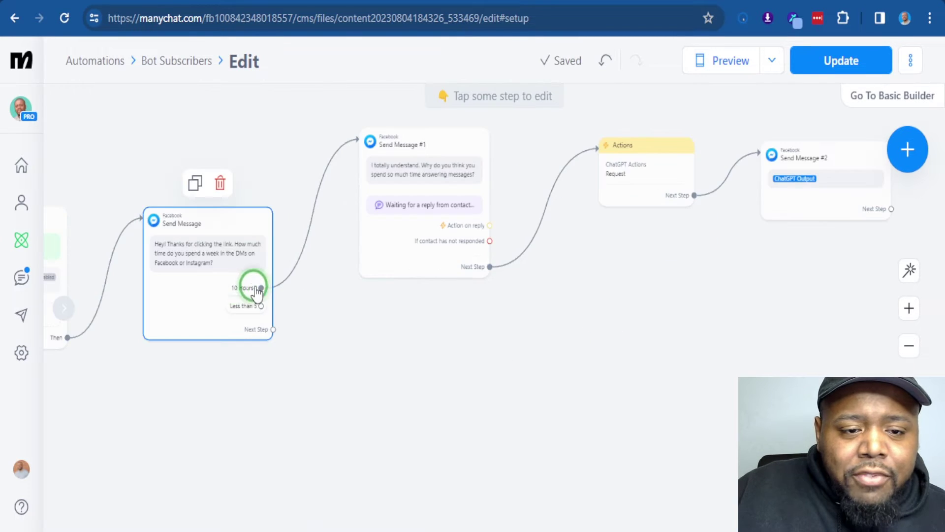
- Add a 6-second typing delay after the ChatGPT Output text in Send Message #2
{"action": "left_click_drag", "start_coordinate": [416, 323], "coordinate": [272, 358]}
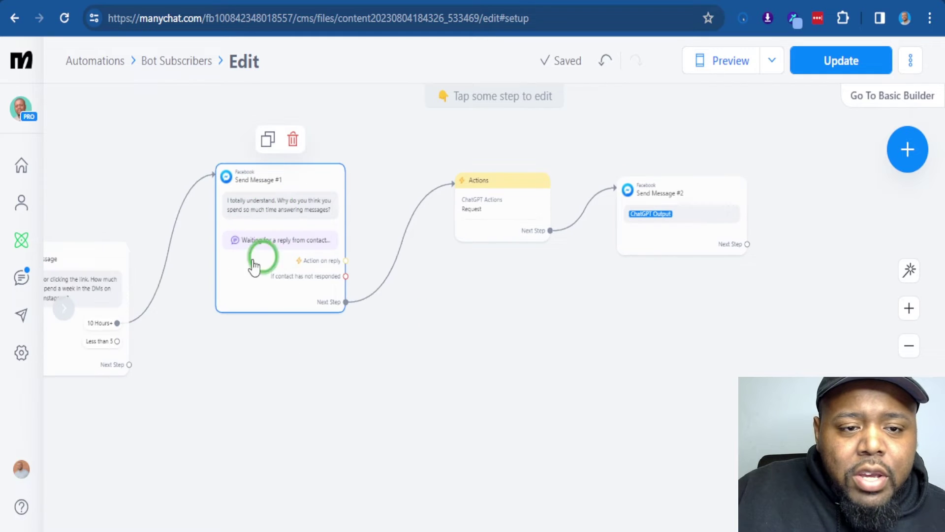
{"action": "left_click_drag", "start_coordinate": [525, 352], "coordinate": [393, 364]}
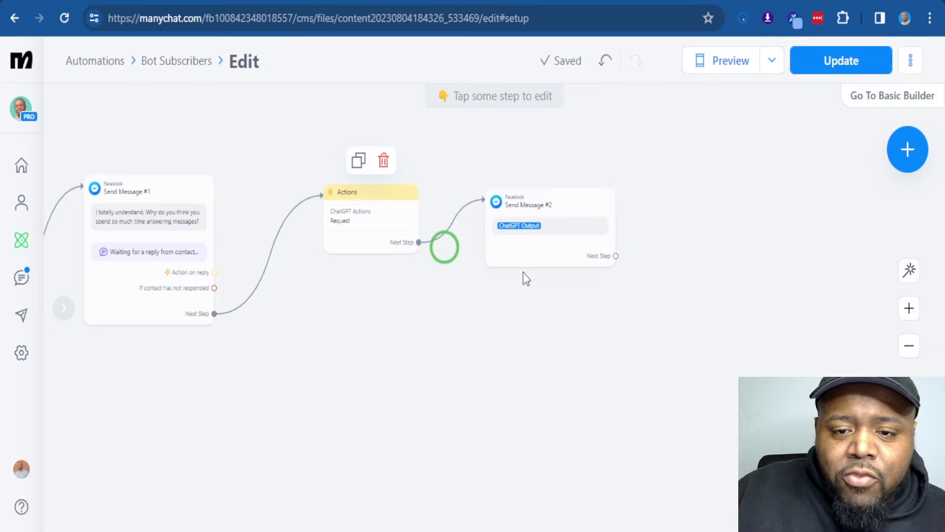
{"action": "left_click", "coordinate": [507, 238]}
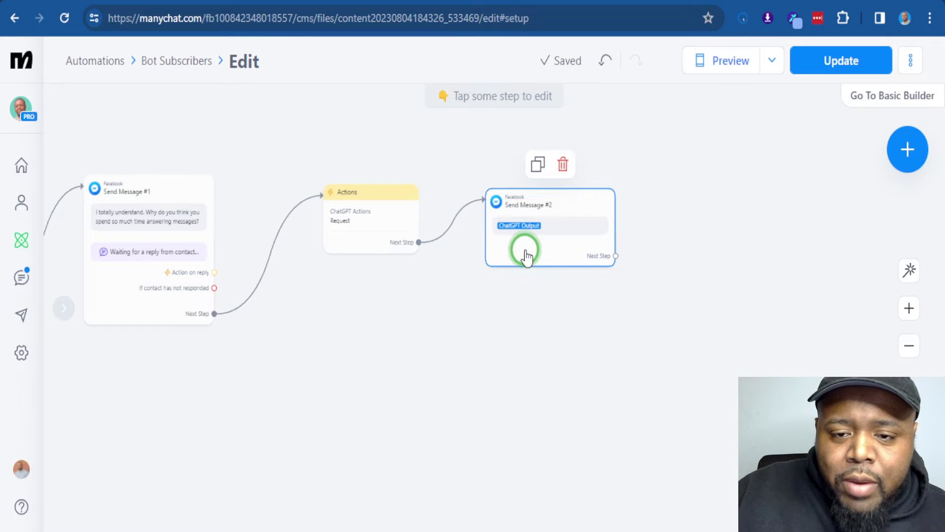
{"action": "left_click", "coordinate": [526, 255]}
{"action": "left_click", "coordinate": [242, 428]}
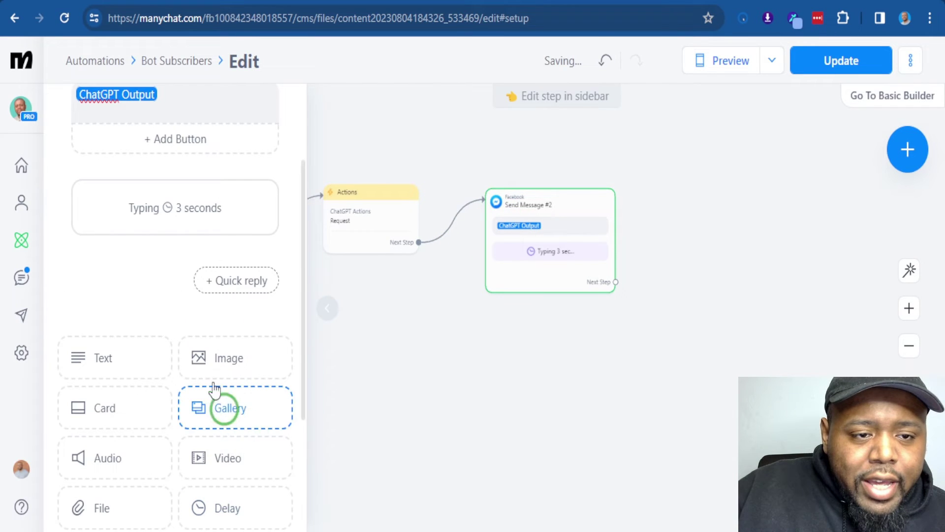
{"action": "left_click", "coordinate": [188, 204]}
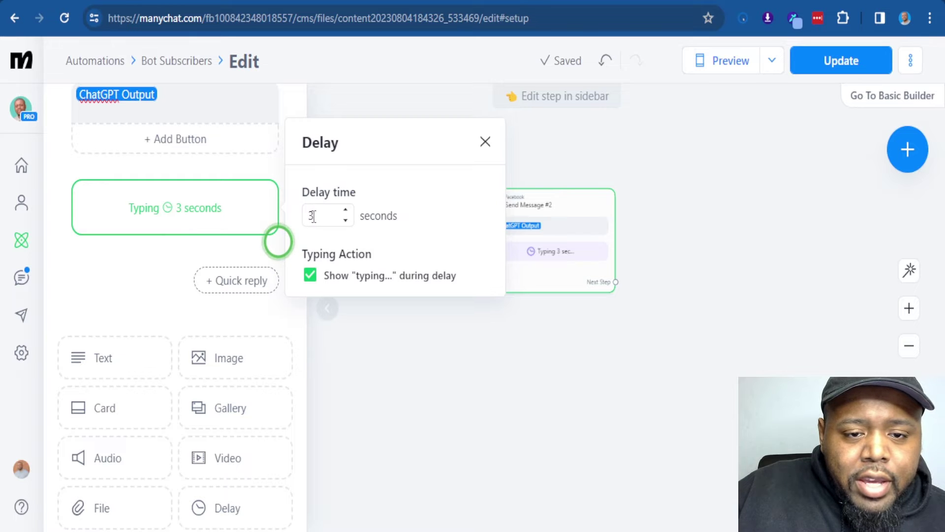
{"action": "left_click", "coordinate": [313, 216]}
{"action": "key", "text": "BackSpace"}
{"action": "type", "text": "6"}
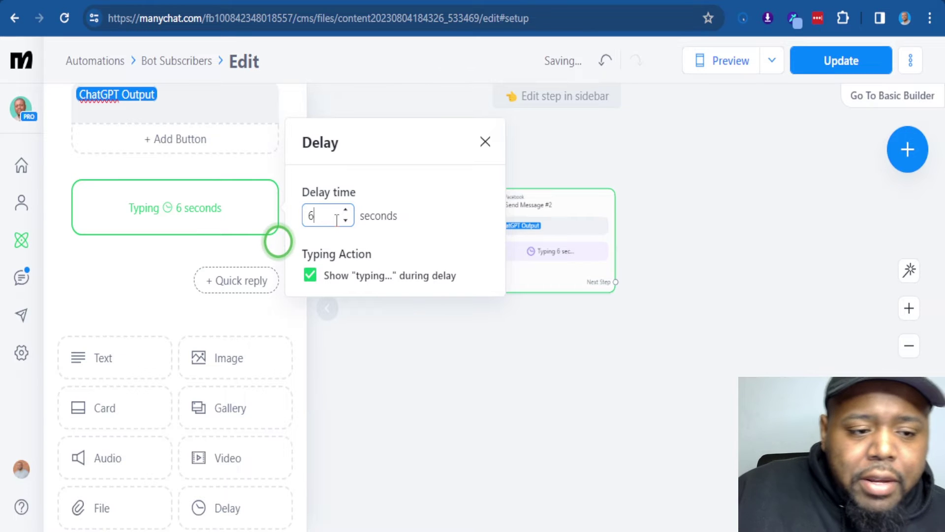
- Add text after the delay asking to send a video of how my client's team saved 30 hours manually responding to comments, messages, and story replies
{"action": "left_click", "coordinate": [108, 353]}
{"action": "left_click", "coordinate": [99, 277]}
{"action": "type", "text": "Can I send you a video of how we helped a client and their team a total of 30 hours of manua"}
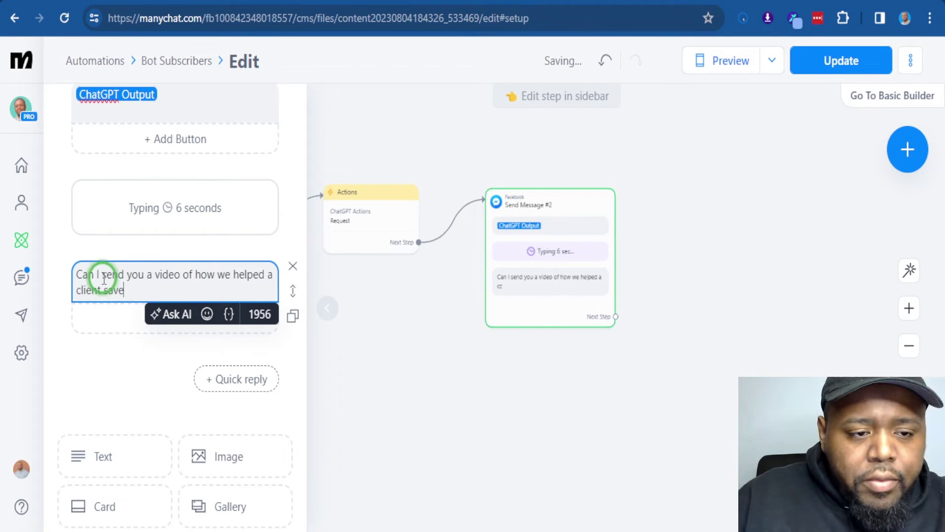
{"action": "type", "text": "lly responding to comments, messages, and story replies?"}
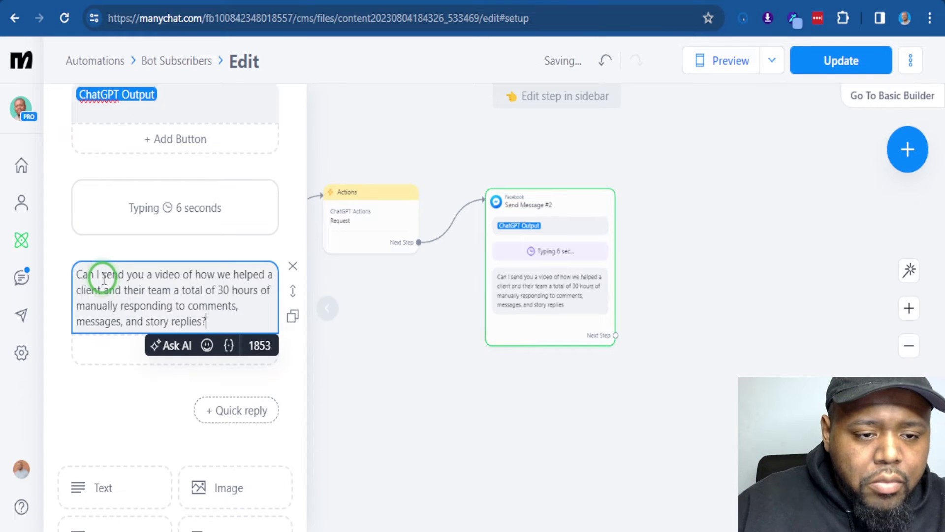
{"action": "left_click", "coordinate": [264, 409]}
{"action": "left_click", "coordinate": [120, 208]}
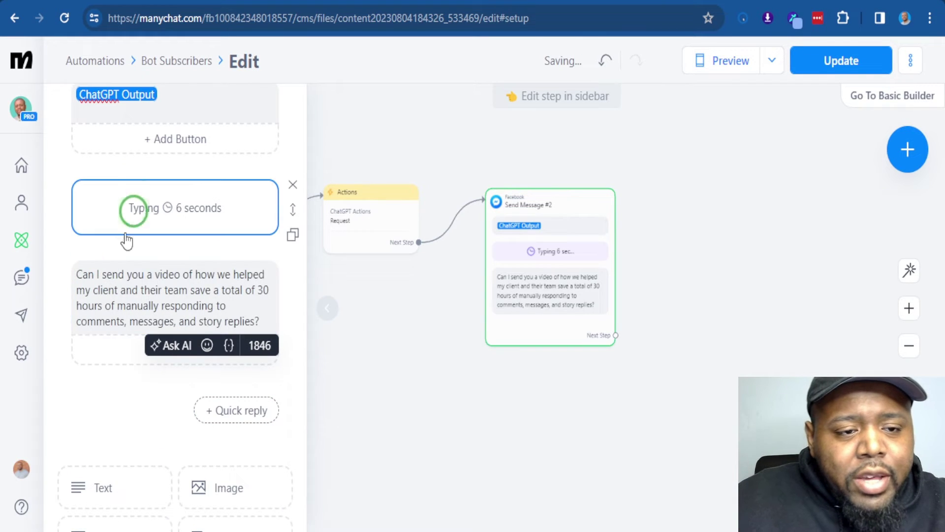
- Add the quick replies "Yes I would" and "No I don't" to the video offer in Send Message #2
{"action": "left_click", "coordinate": [84, 310]}
{"action": "left_click", "coordinate": [84, 274]}
{"action": "left_click", "coordinate": [144, 290]}
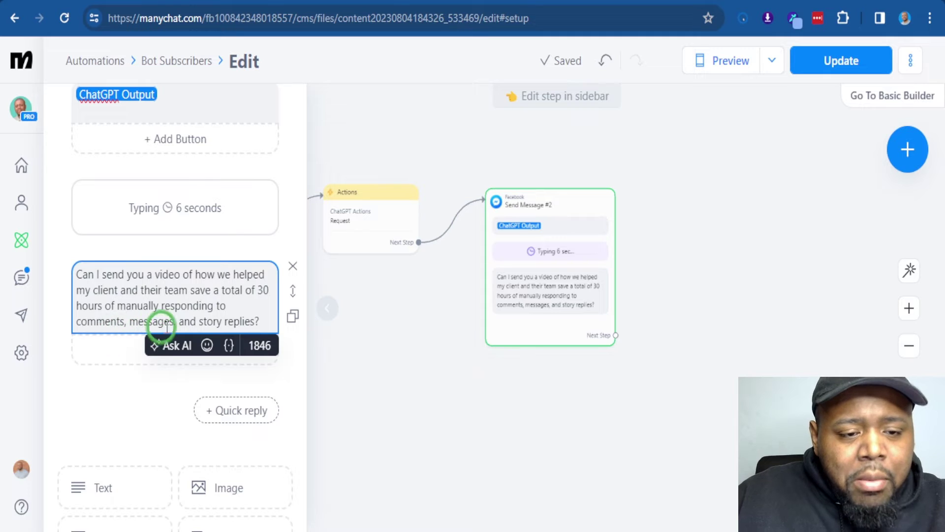
{"action": "left_click", "coordinate": [243, 410]}
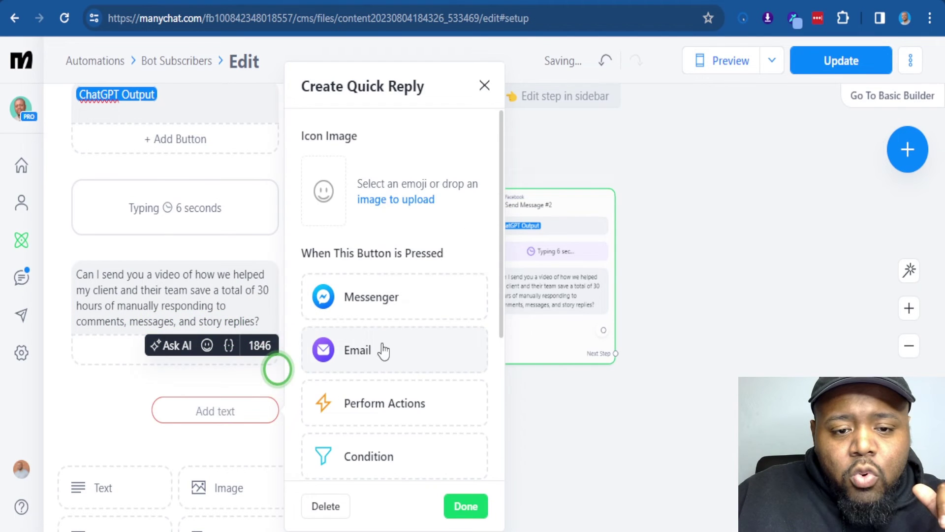
{"action": "left_click", "coordinate": [232, 414]}
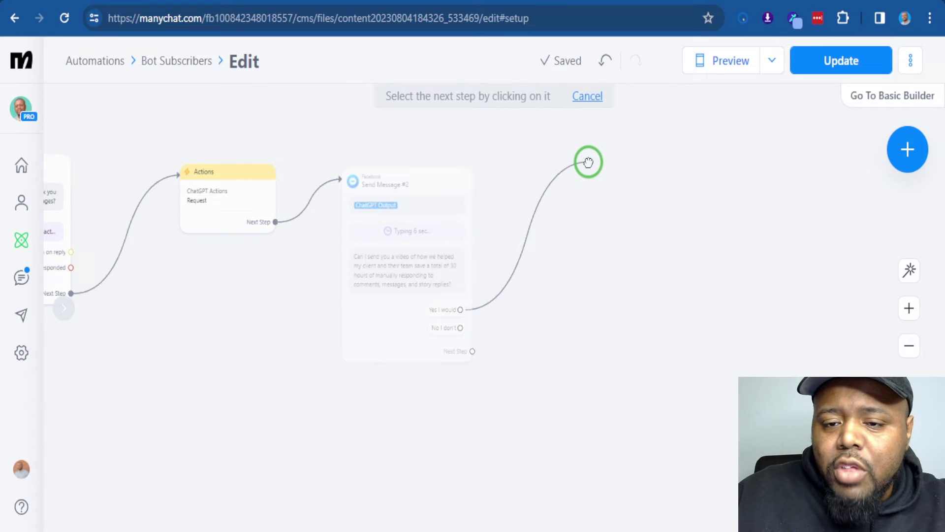
- Connect the "Yes I would" reply to a new Messenger message reading "Awesome. (Video goes here)"
{"action": "left_click", "coordinate": [588, 163]}
{"action": "left_click", "coordinate": [114, 220]}
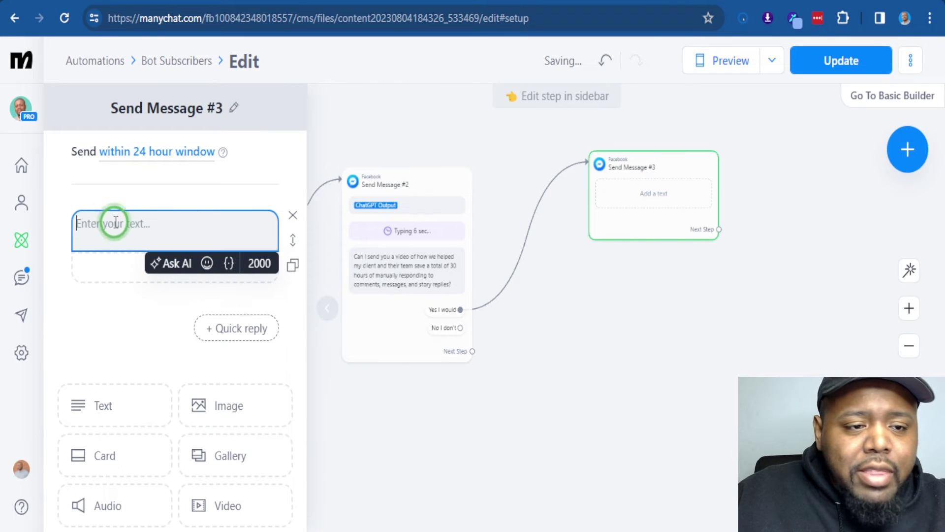
{"action": "type", "text": "Awesome. [Video goes here]"}
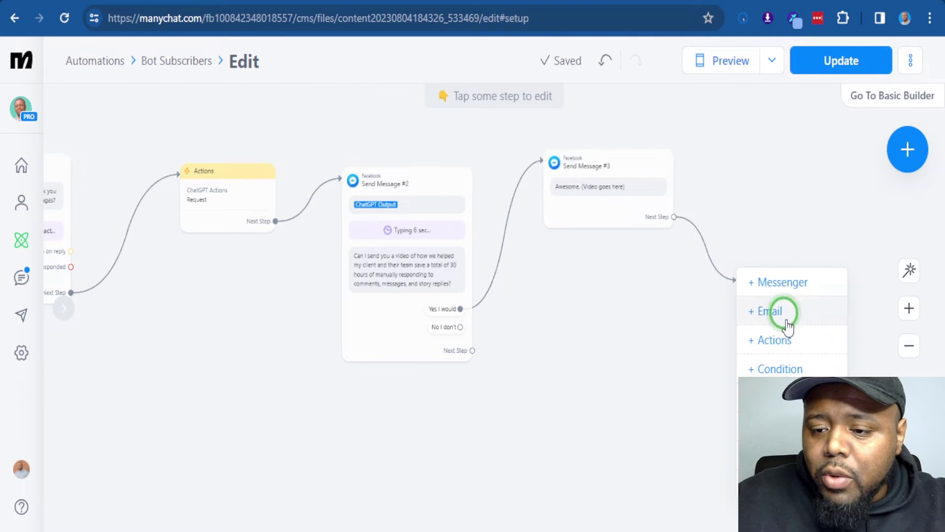
- Add a Smart Delay after Send Message #3 with a duration of 15 minutes
{"action": "left_click", "coordinate": [802, 428]}
{"action": "left_click_drag", "start_coordinate": [97, 215], "coordinate": [69, 220]}
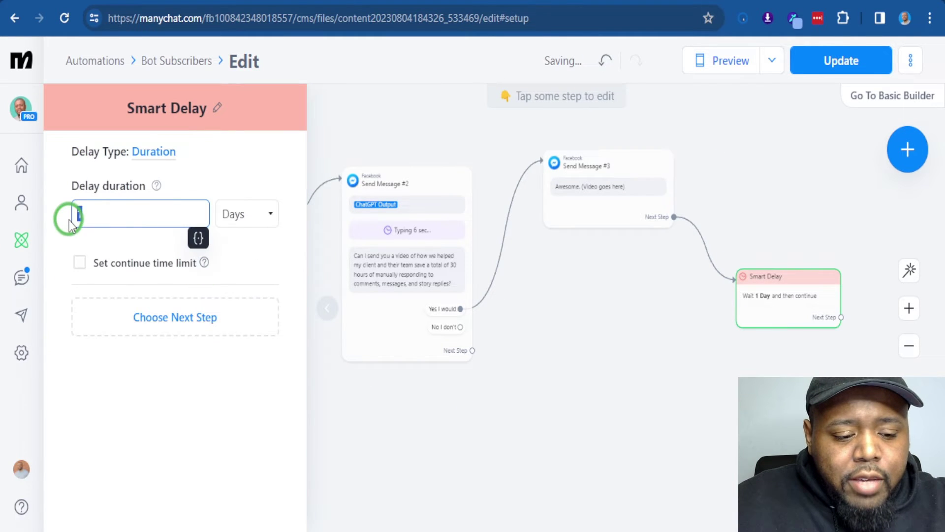
{"action": "type", "text": "15"}
{"action": "left_click", "coordinate": [245, 216]}
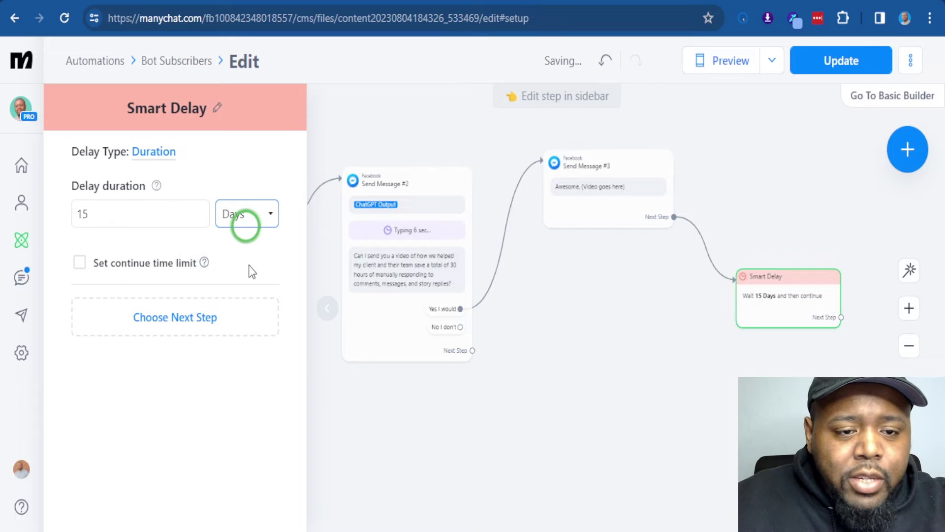
{"action": "left_click", "coordinate": [249, 273]}
{"action": "left_click", "coordinate": [188, 310]}
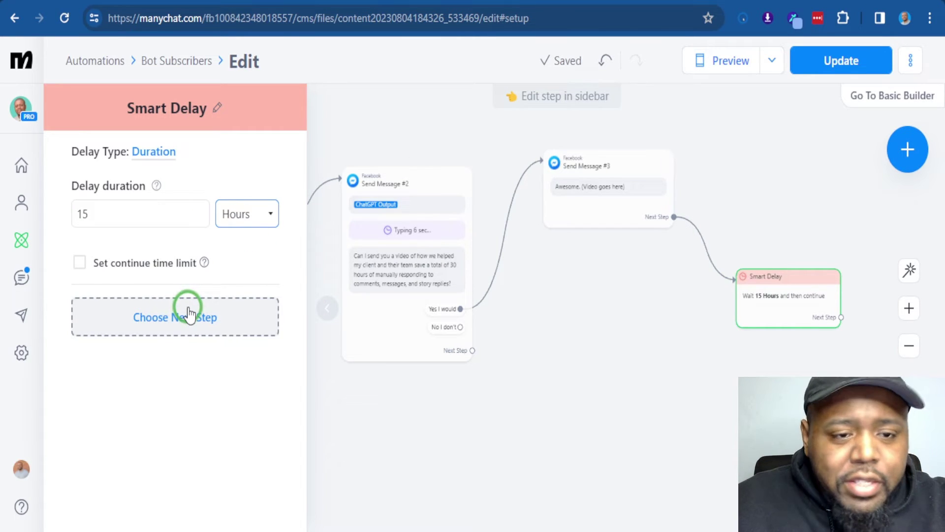
- Connect the Smart Delay to a new Messenger message reading "Hey have you had a chance to check out the video?"
{"action": "left_click_drag", "start_coordinate": [644, 315], "coordinate": [709, 244]}
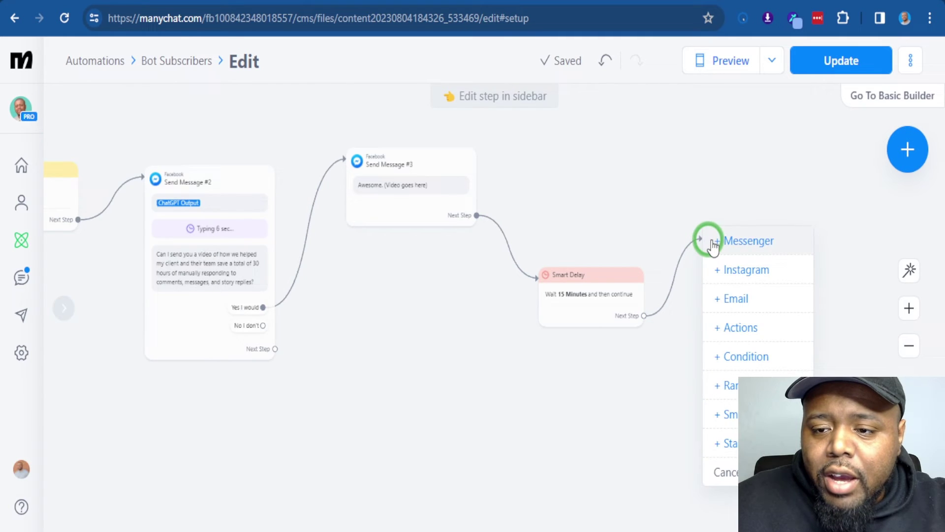
{"action": "left_click", "coordinate": [714, 245]}
{"action": "left_click", "coordinate": [164, 236]}
{"action": "type", "text": "Hey have you had a chance to check out the video?"}
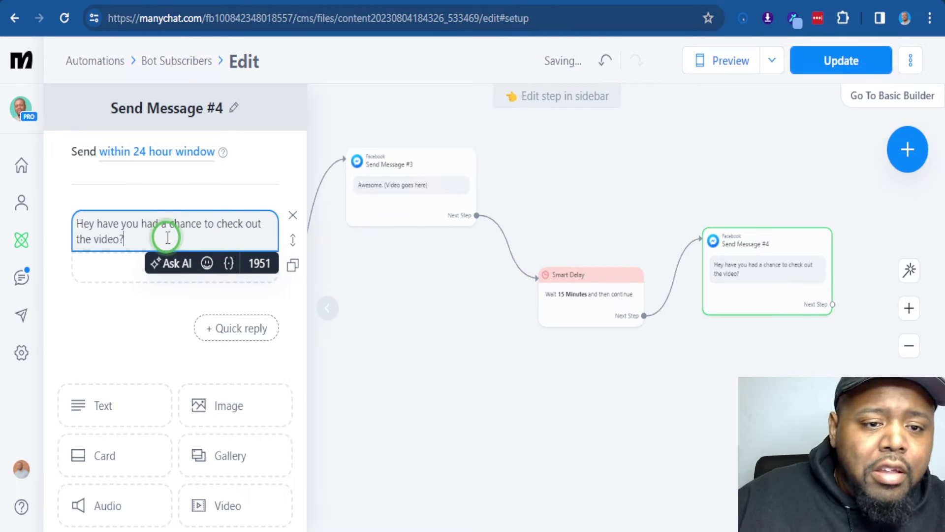
- Add the quick replies "Yes" and "No" to the video follow-up question in Send Message #4
{"action": "left_click", "coordinate": [237, 328]}
{"action": "type", "text": "Yes"}
{"action": "left_click", "coordinate": [236, 354]}
{"action": "left_click", "coordinate": [239, 363]}
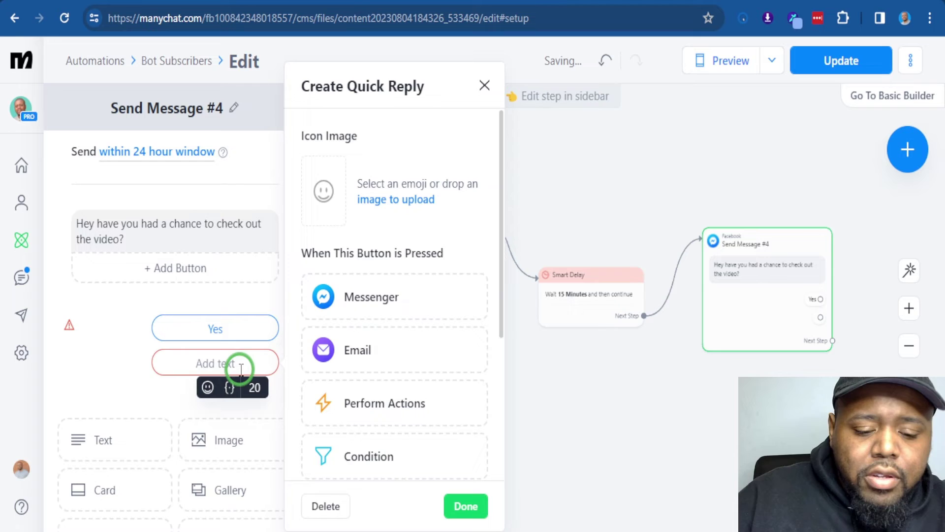
{"action": "type", "text": "No"}
{"action": "left_click", "coordinate": [627, 464]}
- Connect Yes on Send Message #4 to a new Messenger message offering a call next week to tackle their biggest DM problems with the same tactics
{"action": "left_click", "coordinate": [689, 301]}
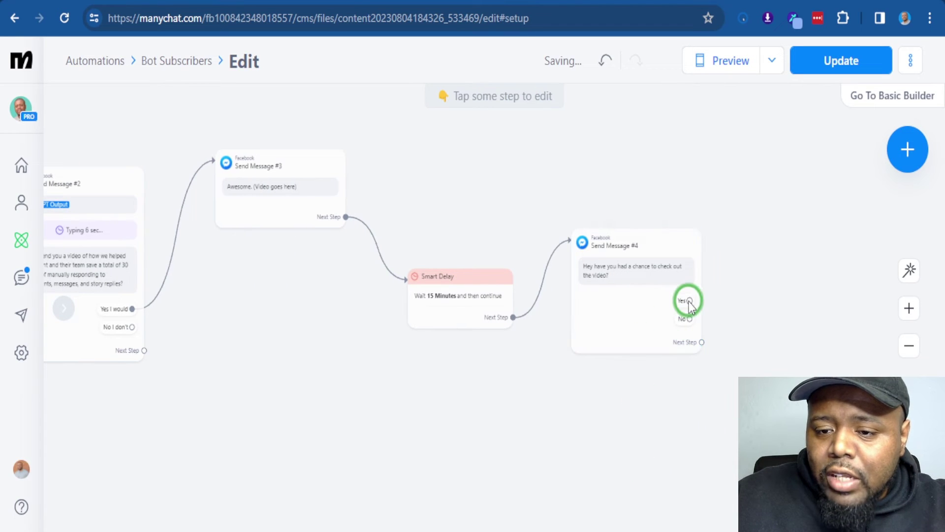
{"action": "left_click_drag", "start_coordinate": [690, 301], "coordinate": [790, 170]}
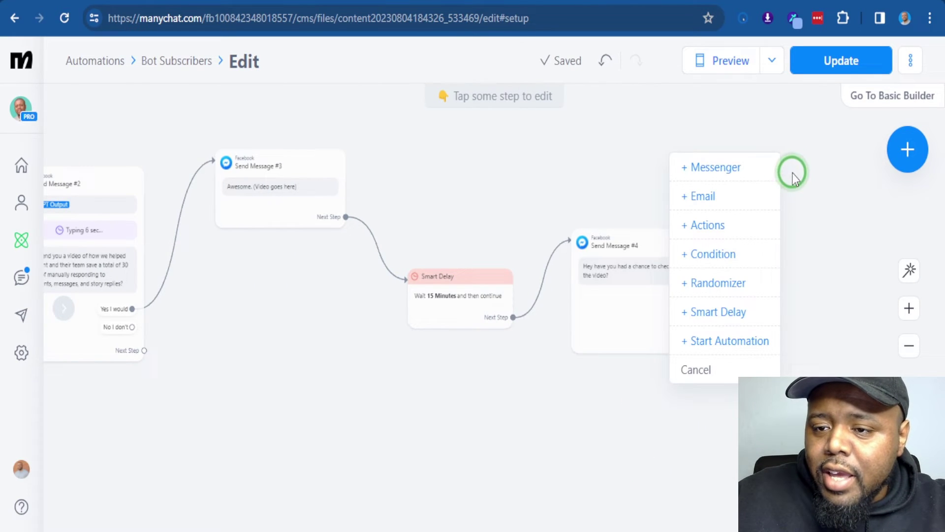
{"action": "left_click", "coordinate": [748, 178]}
{"action": "left_click_drag", "start_coordinate": [797, 333], "coordinate": [635, 349]}
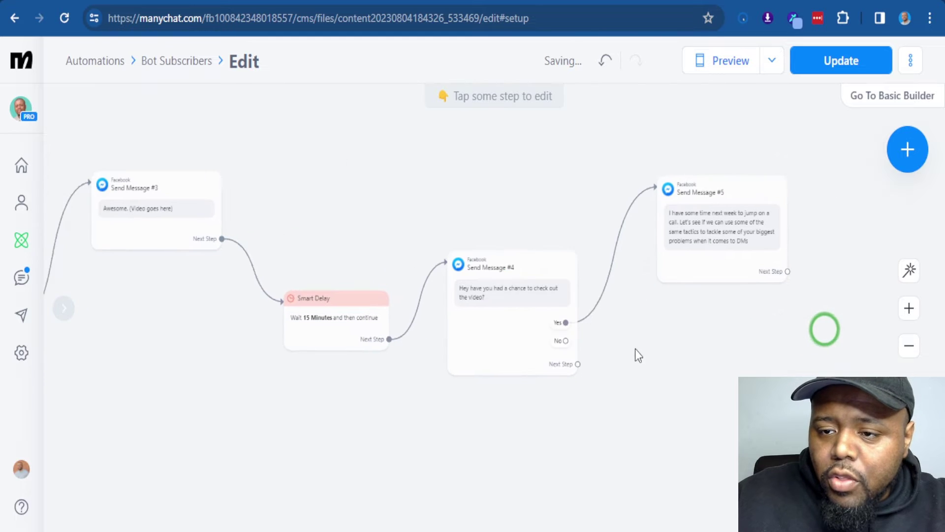
- Add a 3-second typing delay and the text "Click the link to schedule when you get a chance." to Send Message #5
{"action": "left_click", "coordinate": [642, 242]}
{"action": "left_click", "coordinate": [410, 253]}
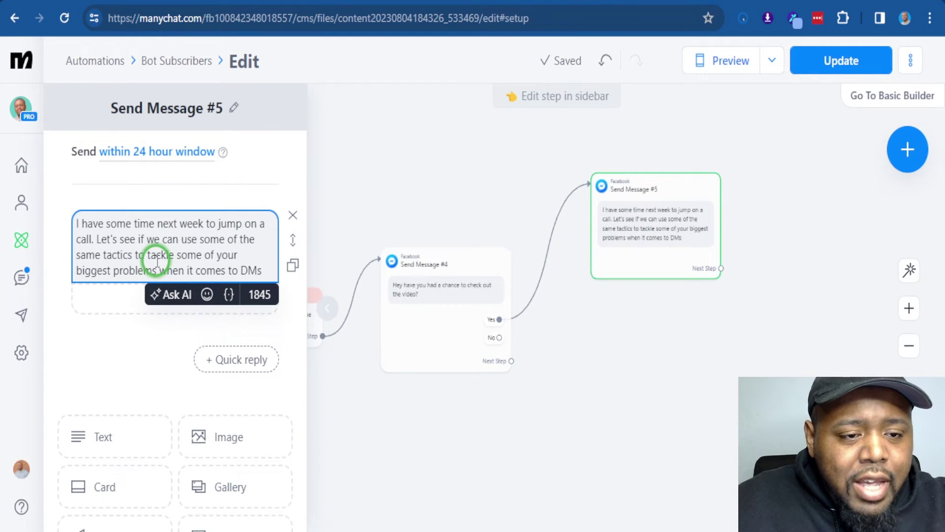
{"action": "left_click", "coordinate": [681, 310]}
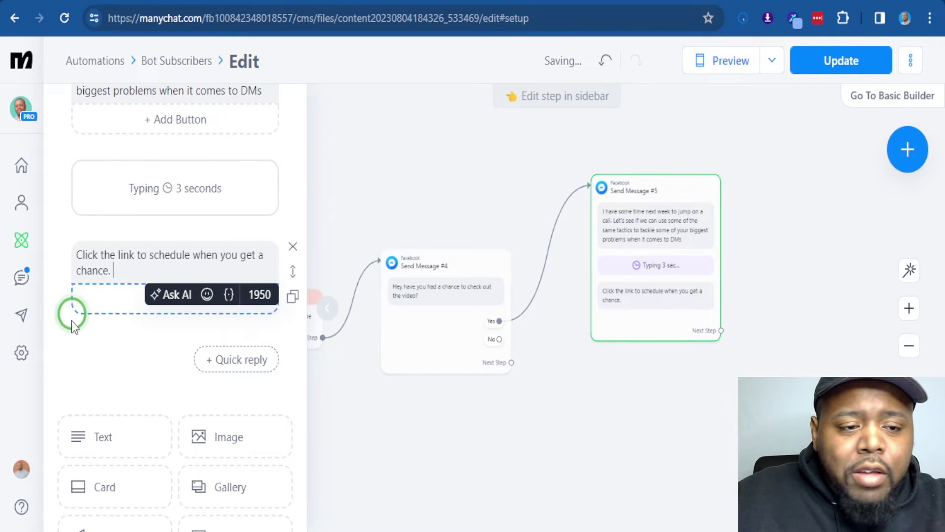
{"action": "left_click", "coordinate": [93, 339]}
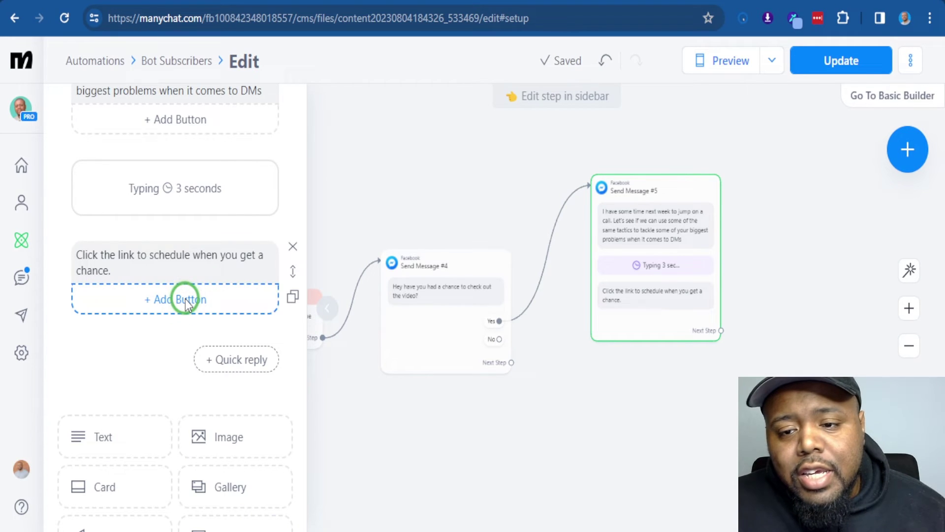
{"action": "left_click", "coordinate": [191, 259]}
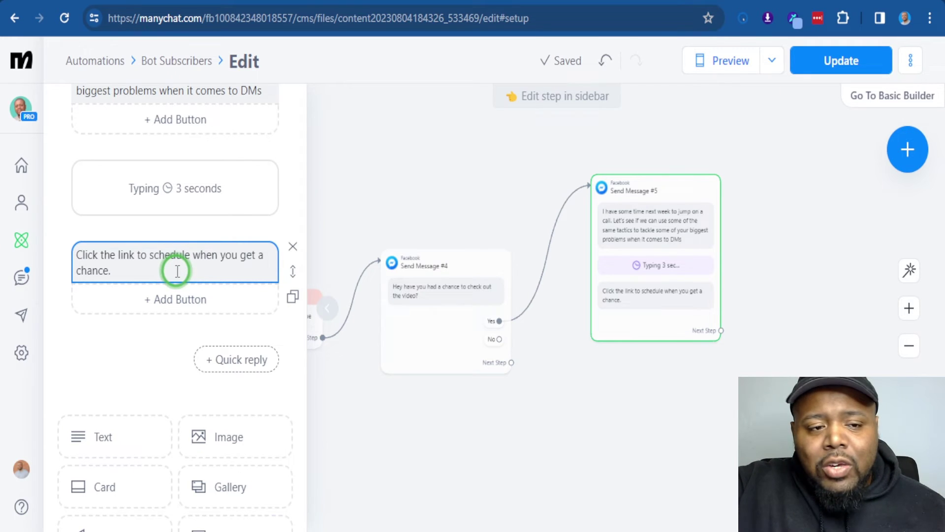
- Add the placeholder "(Calendar Link here)" on a separate line below the scheduling sentence in Send Message #5
{"action": "left_click", "coordinate": [128, 270]}
{"action": "key", "text": "Return"}
{"action": "key", "text": "Return"}
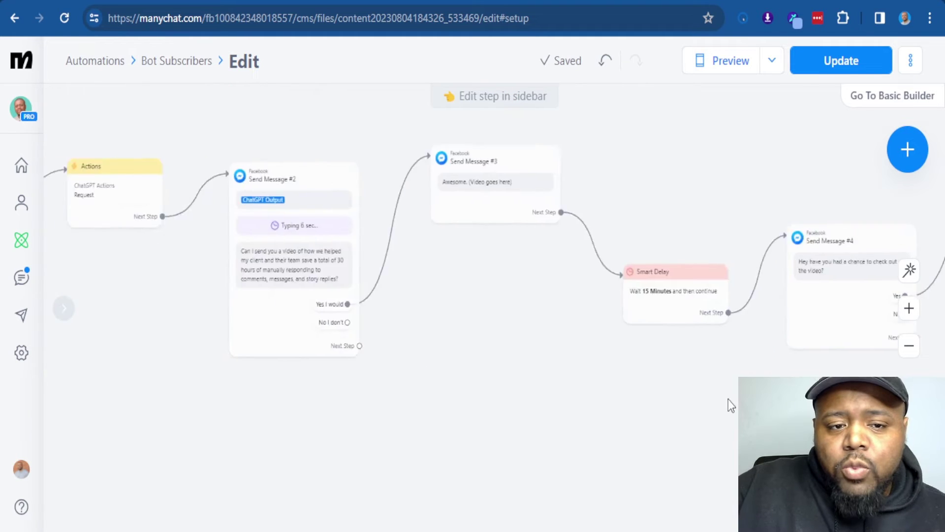
- Connect the "No I don't" reply of Send Message #2 to a new Messenger message reading "Objection handling statement."
{"action": "left_click_drag", "start_coordinate": [730, 405], "coordinate": [922, 383]}
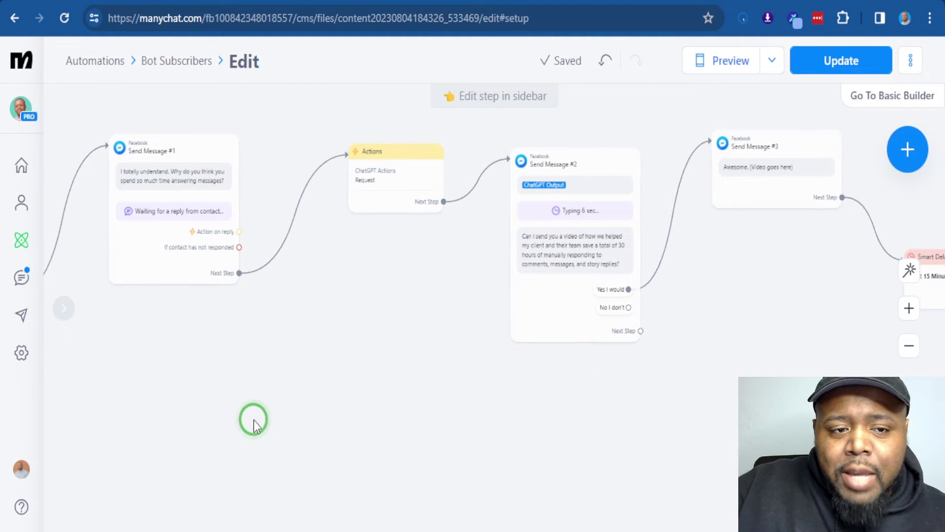
{"action": "scroll", "coordinate": [254, 421], "scroll_direction": "left", "scroll_amount": 5}
{"action": "scroll", "coordinate": [397, 399], "scroll_direction": "right", "scroll_amount": 10}
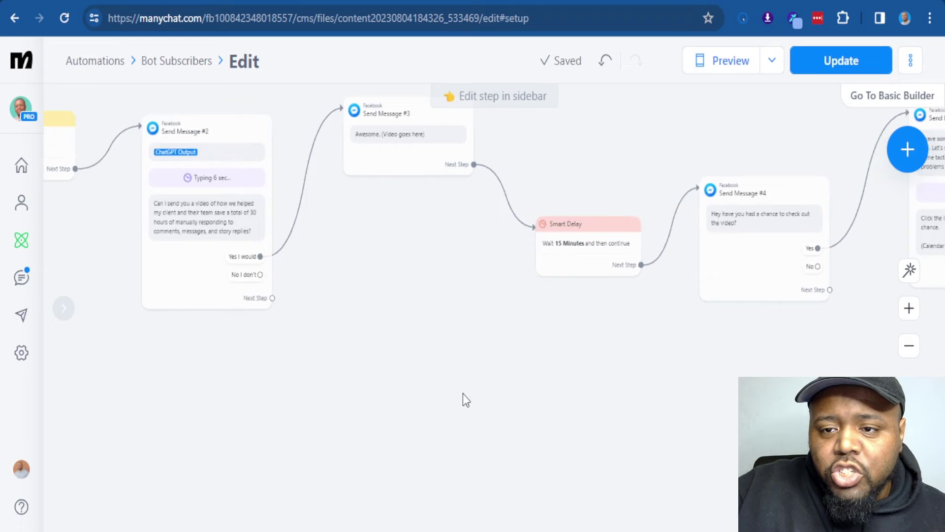
{"action": "left_click_drag", "start_coordinate": [465, 400], "coordinate": [305, 391]}
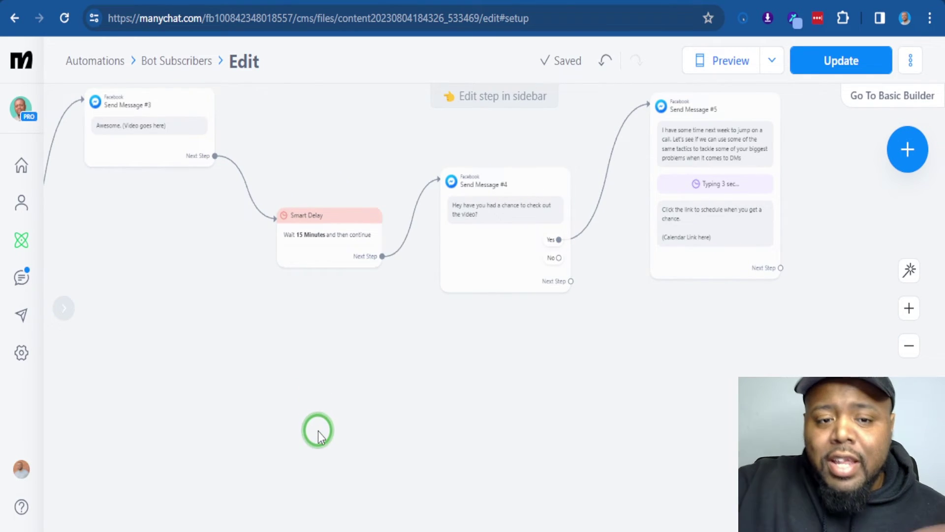
{"action": "scroll", "coordinate": [306, 397], "scroll_direction": "left", "scroll_amount": 10}
{"action": "left_click_drag", "start_coordinate": [341, 358], "coordinate": [731, 364]}
{"action": "left_click_drag", "start_coordinate": [723, 363], "coordinate": [125, 331]}
{"action": "mouse_move", "coordinate": [634, 353]}
{"action": "left_mouse_down"}
{"action": "mouse_move", "coordinate": [547, 362]}
{"action": "mouse_move", "coordinate": [350, 339]}
{"action": "mouse_move", "coordinate": [175, 344]}
{"action": "mouse_move", "coordinate": [637, 350]}
{"action": "left_mouse_up"}
{"action": "left_click_drag", "start_coordinate": [531, 358], "coordinate": [509, 360]}
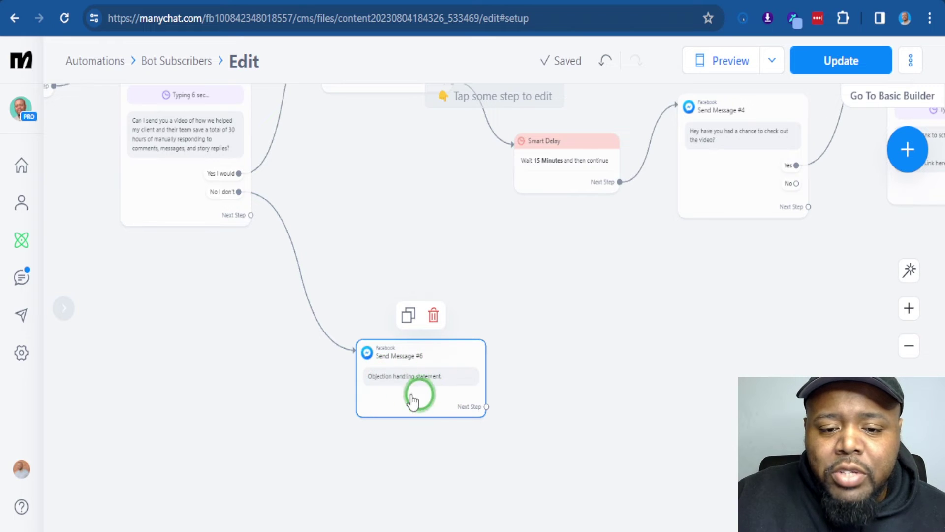
- Add the quick replies "Yes" and "No" to the objection handling message
{"action": "left_click_drag", "start_coordinate": [674, 370], "coordinate": [495, 437]}
{"action": "left_click", "coordinate": [295, 462]}
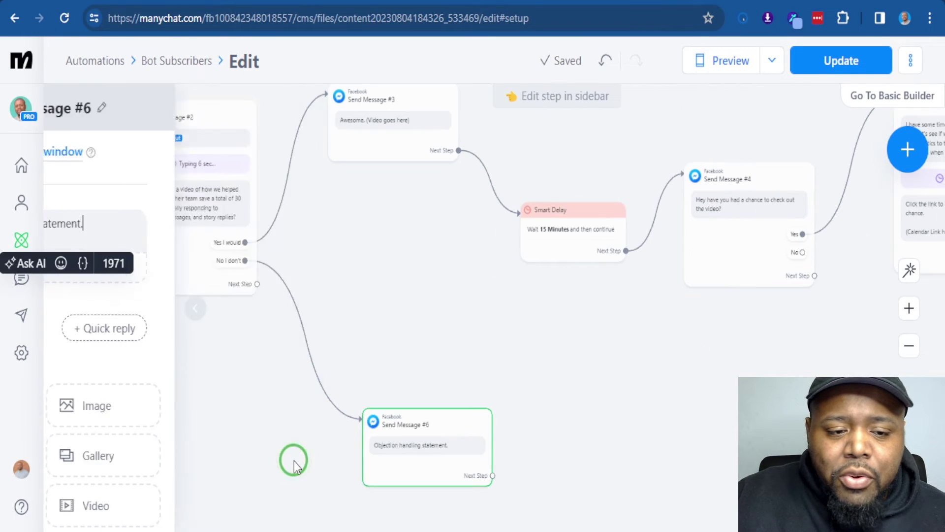
{"action": "left_click", "coordinate": [224, 335]}
- Connect the No reply of the objection handling message to a new Actions step that adds the tag "Not interested"
{"action": "left_click_drag", "start_coordinate": [540, 350], "coordinate": [639, 293]}
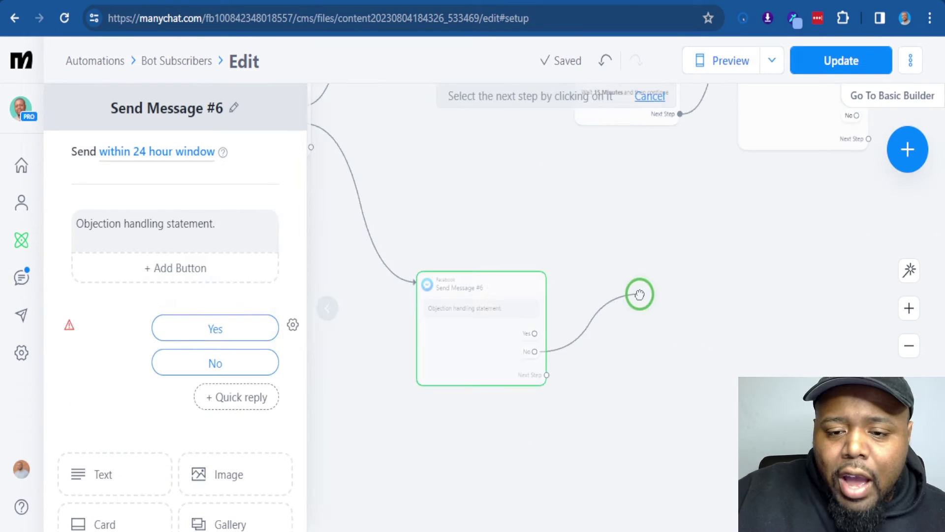
{"action": "left_click", "coordinate": [684, 379]}
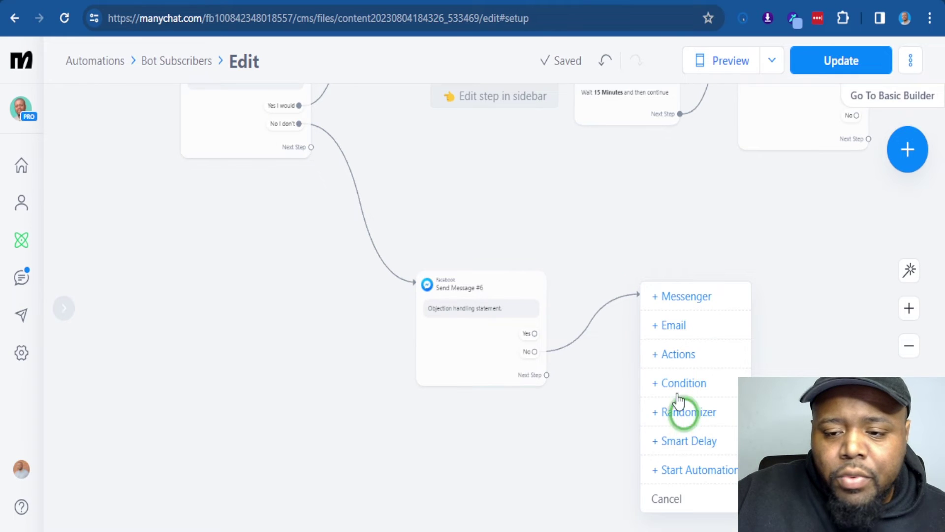
{"action": "left_click", "coordinate": [675, 352]}
{"action": "left_click", "coordinate": [165, 197]}
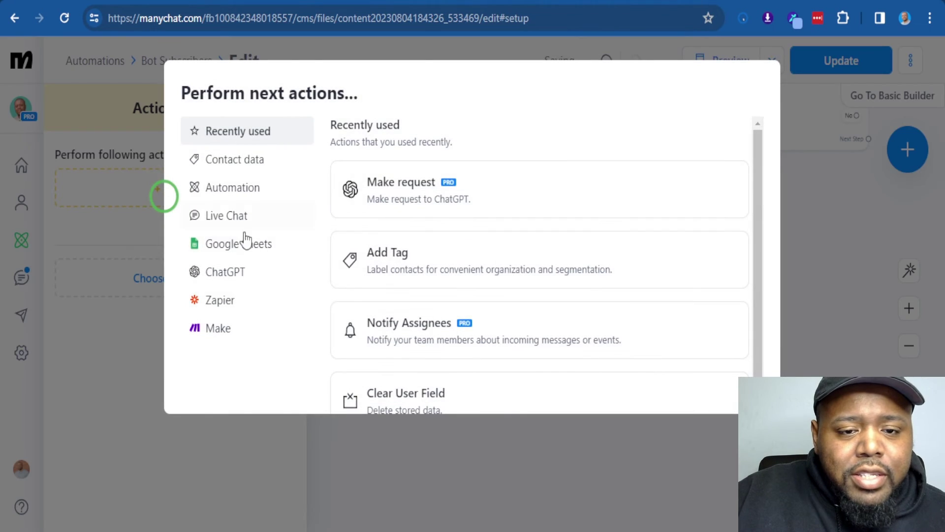
{"action": "left_click", "coordinate": [378, 260]}
{"action": "left_click", "coordinate": [166, 224]}
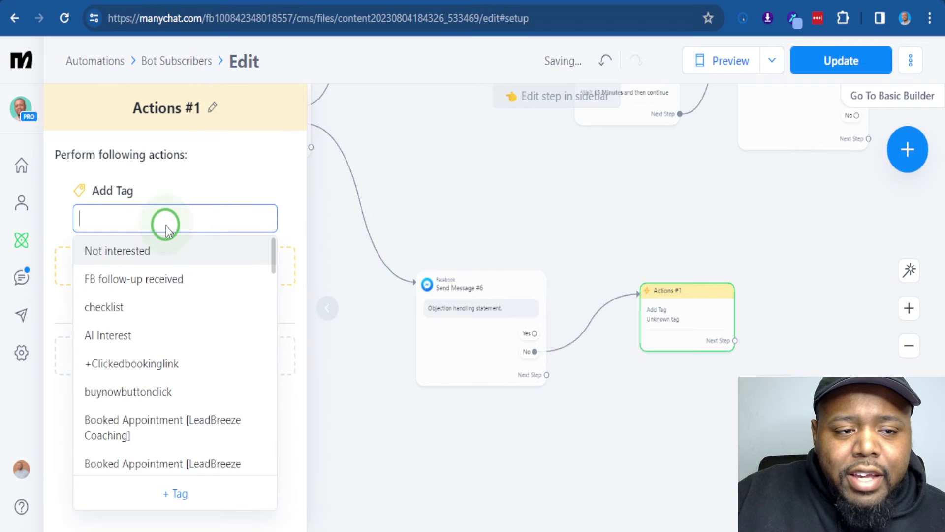
{"action": "left_click", "coordinate": [169, 256]}
- Connect the Yes reply of the objection handling message to the existing video message, Send Message #3
{"action": "left_click_drag", "start_coordinate": [826, 274], "coordinate": [662, 432]}
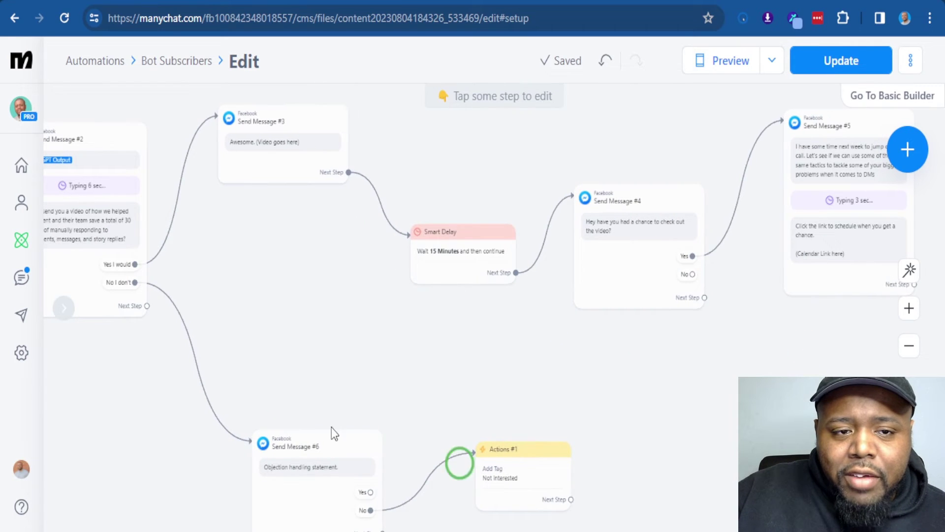
{"action": "left_click", "coordinate": [370, 492]}
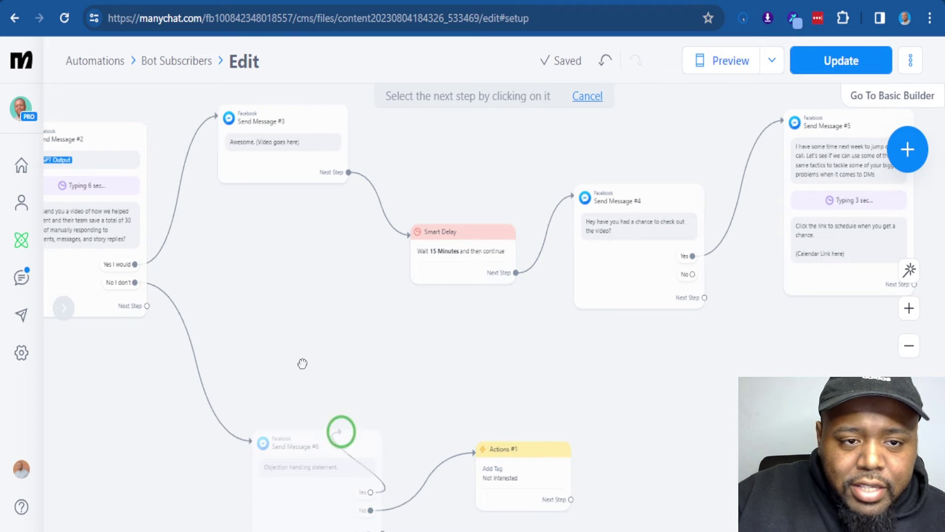
{"action": "left_click", "coordinate": [246, 155]}
- Connect No on Send Message #4 to a message reading "Cool I understand. Busy Busy Busy. Just let me know what you think when you finish."
{"action": "left_click_drag", "start_coordinate": [409, 354], "coordinate": [391, 323]}
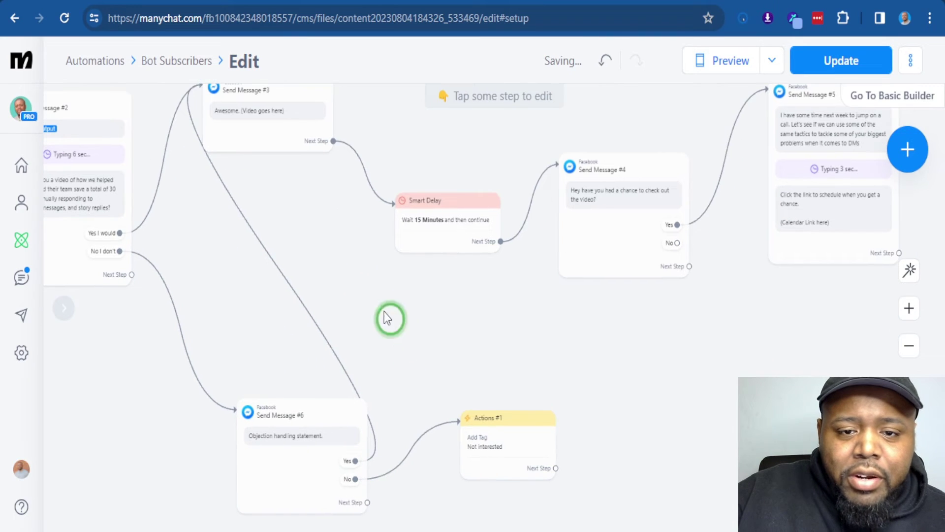
{"action": "left_click", "coordinate": [179, 223]}
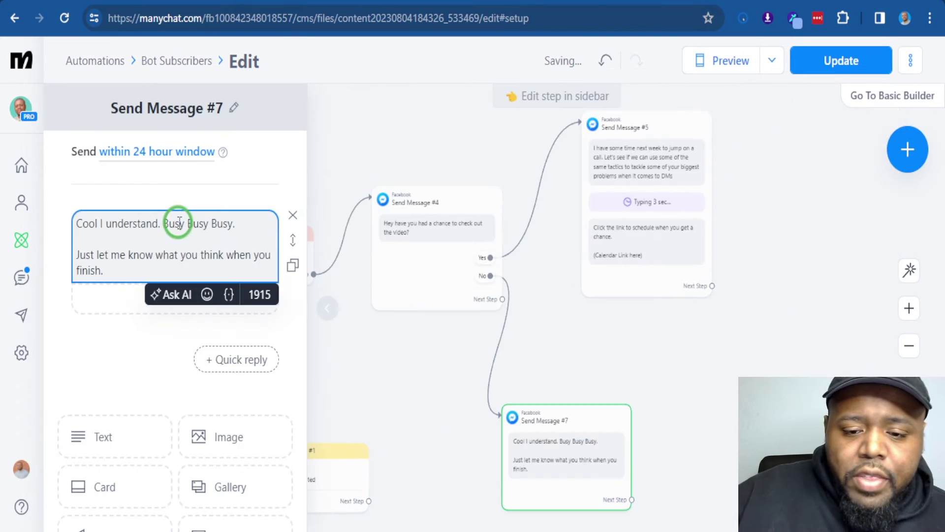
- Connect the next step of Send Message #7 to a new Actions step containing an Add Tag action
{"action": "left_click", "coordinate": [513, 463]}
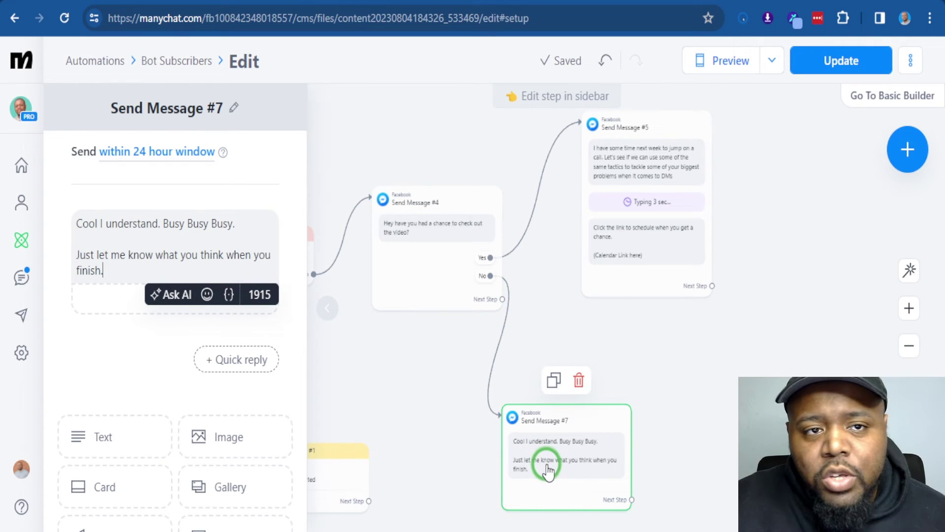
{"action": "left_click_drag", "start_coordinate": [632, 499], "coordinate": [660, 342]}
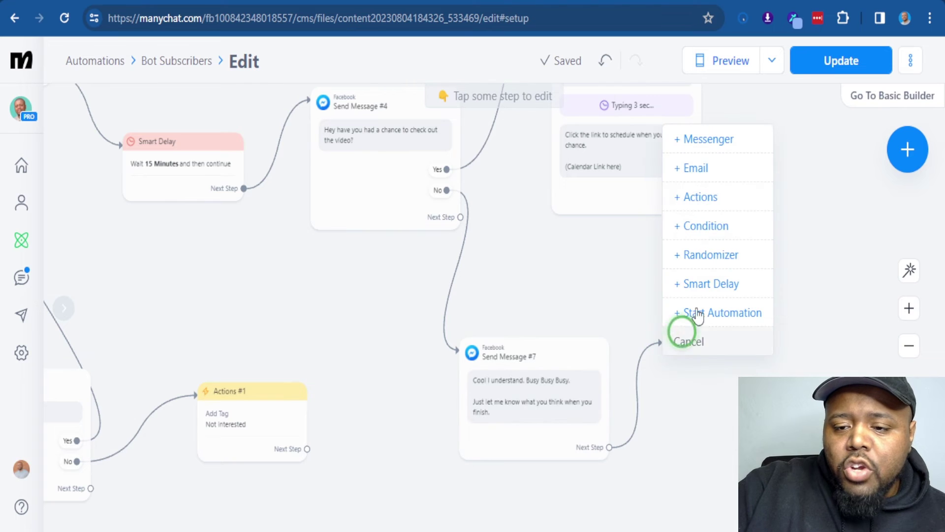
{"action": "left_click", "coordinate": [715, 211]}
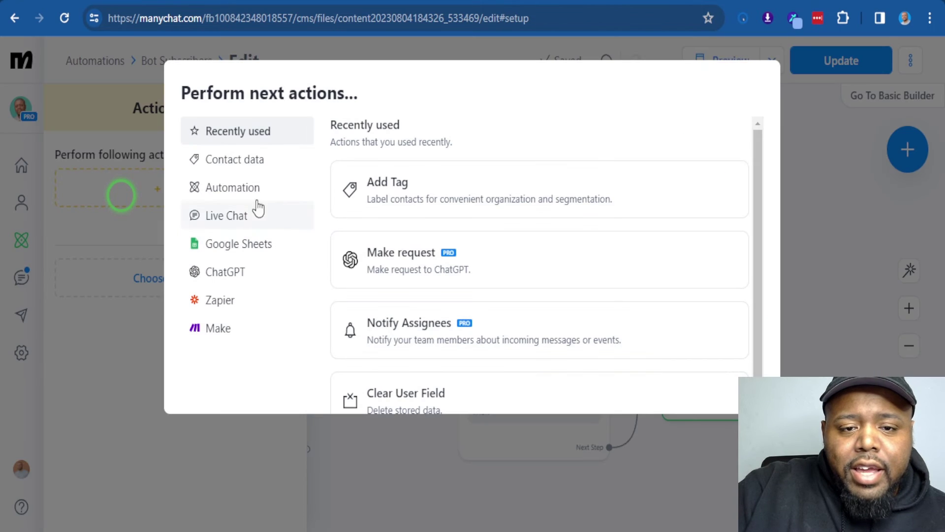
{"action": "left_click", "coordinate": [381, 190]}
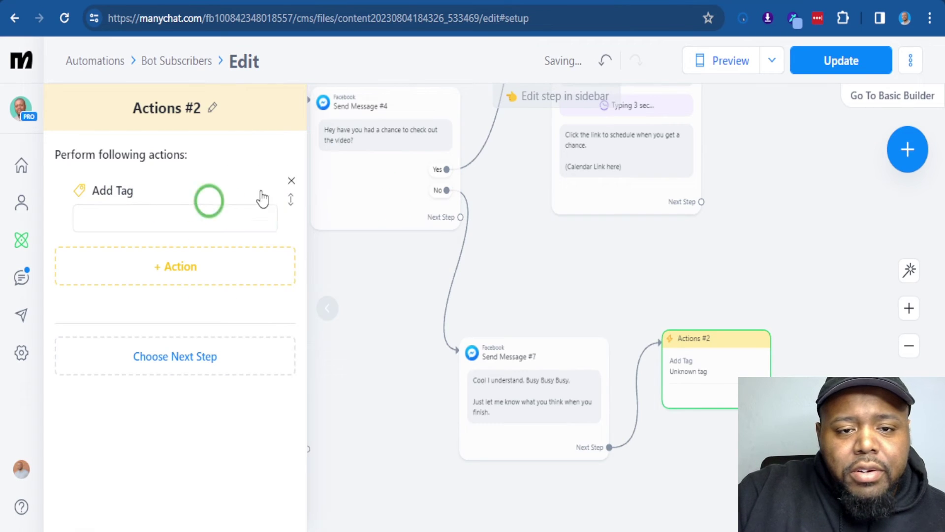
- Create the tag "sent video" in the Tags folder for the Add Tag action of Actions #2
{"action": "left_click", "coordinate": [197, 220]}
{"action": "type", "text": "sent video"}
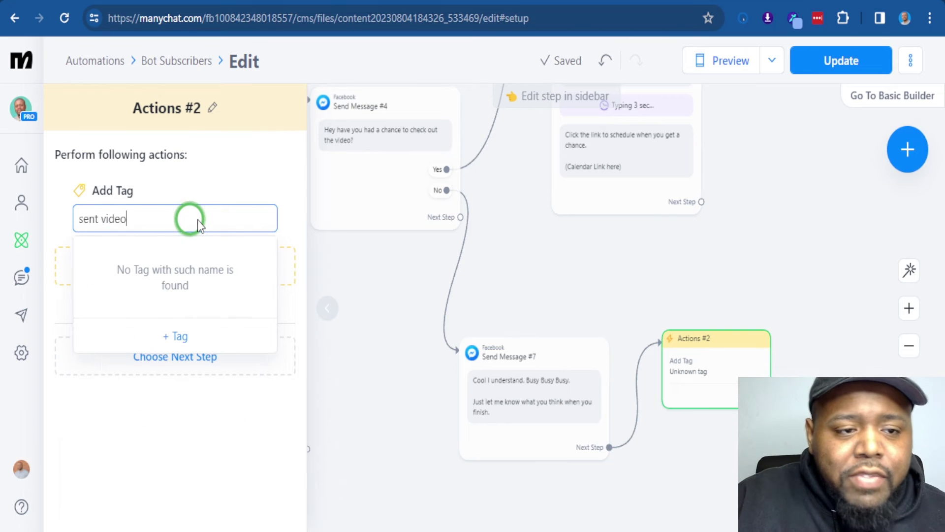
{"action": "left_click", "coordinate": [211, 344]}
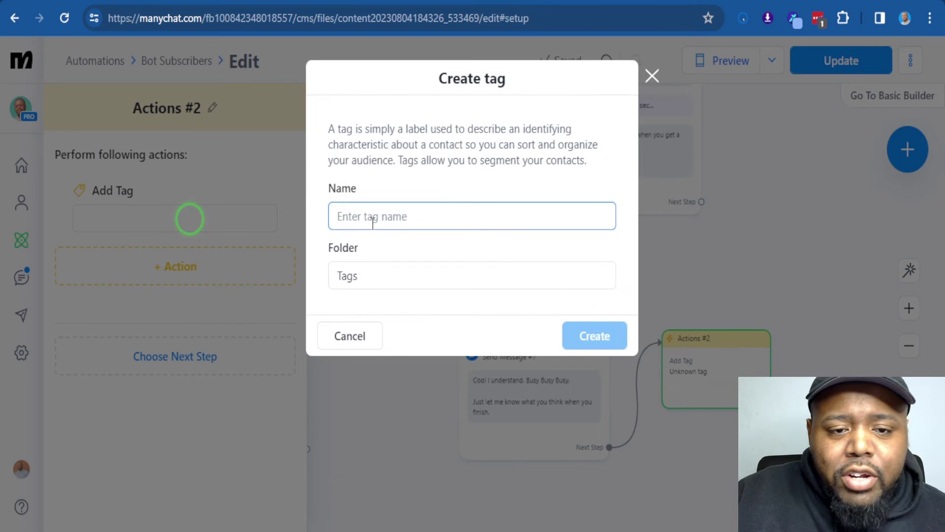
{"action": "type", "text": "sent v"}
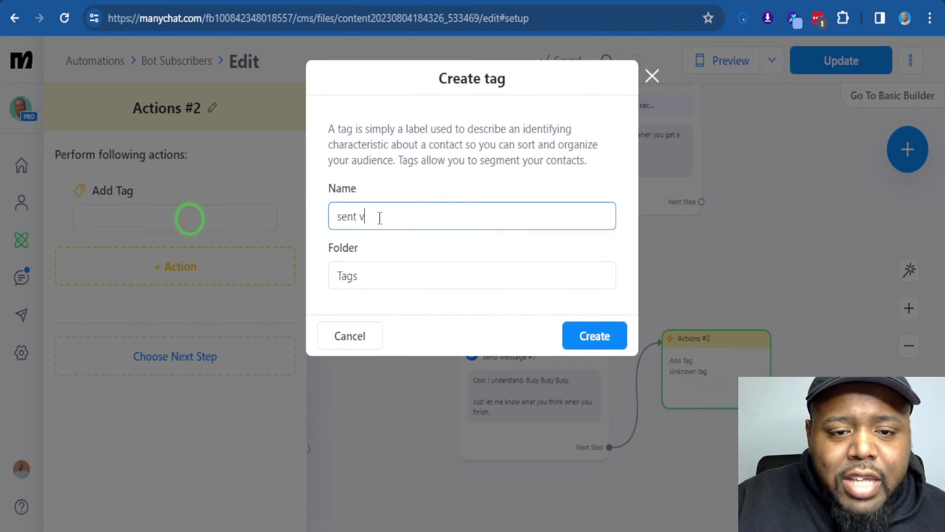
{"action": "type", "text": "ideo"}
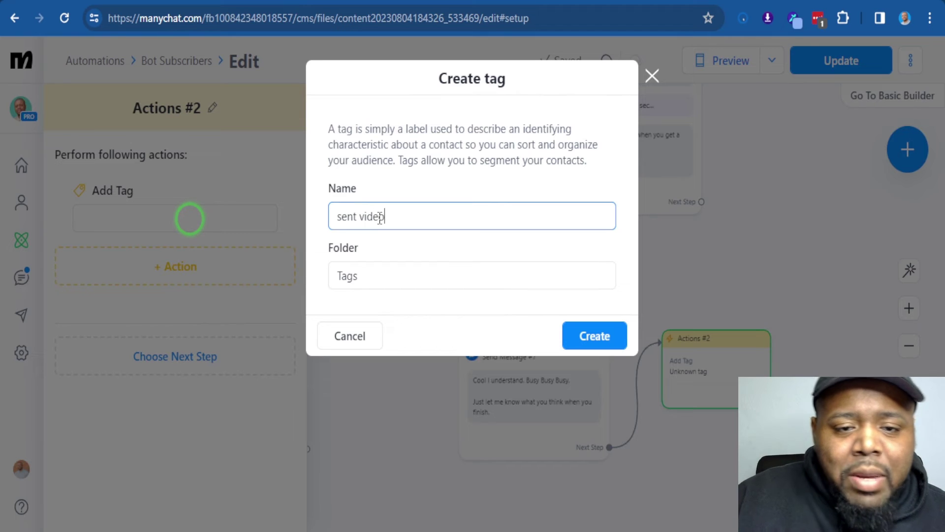
{"action": "left_click", "coordinate": [582, 331]}
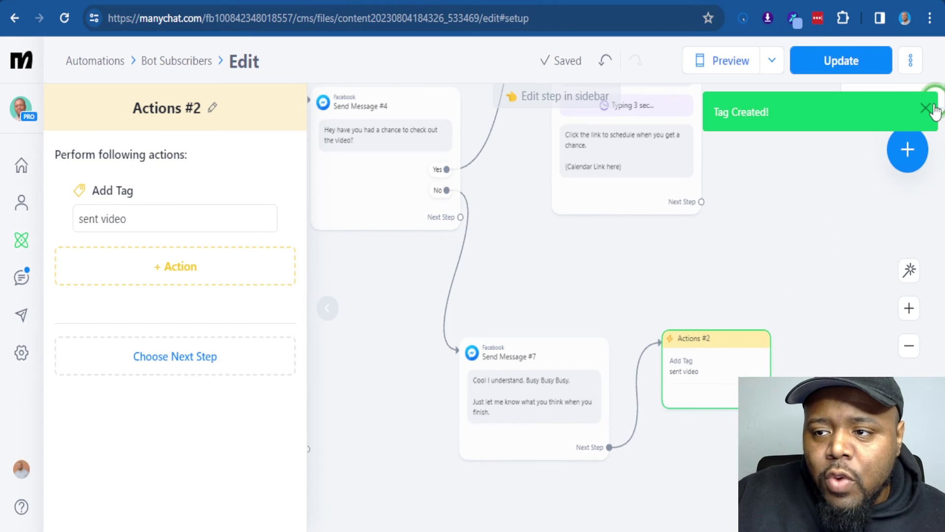
{"action": "left_click", "coordinate": [926, 110]}
- Connect the "Less than 5" reply of the first Send Message to a new Messenger message
{"action": "scroll", "coordinate": [615, 305], "scroll_direction": "down", "scroll_amount": 5}
{"action": "left_click_drag", "start_coordinate": [473, 324], "coordinate": [768, 327]}
{"action": "left_click_drag", "start_coordinate": [451, 340], "coordinate": [794, 341]}
{"action": "left_click_drag", "start_coordinate": [802, 433], "coordinate": [279, 392]}
{"action": "left_click_drag", "start_coordinate": [561, 297], "coordinate": [721, 417]}
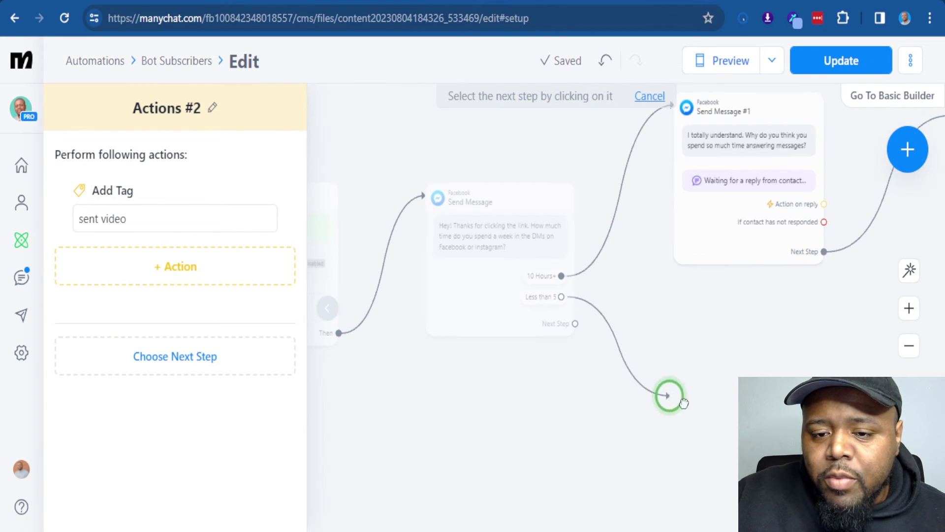
{"action": "left_click", "coordinate": [721, 418]}
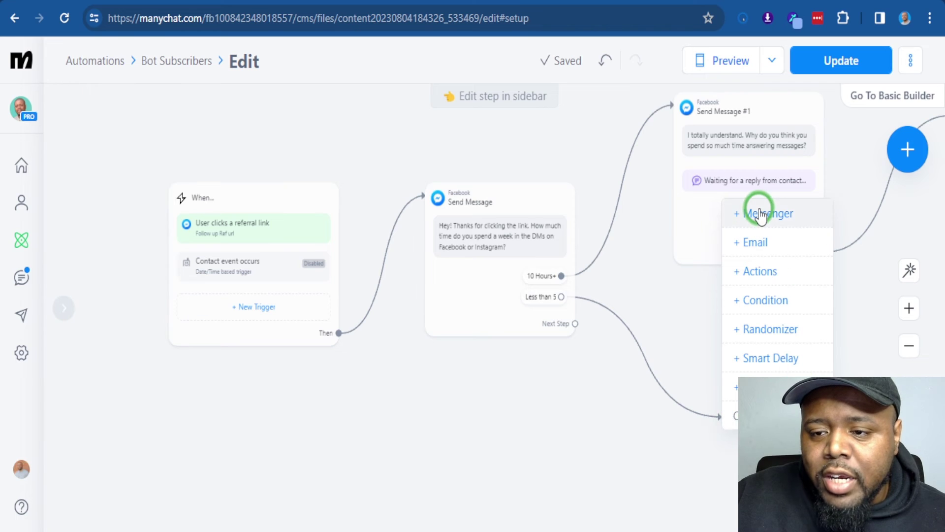
{"action": "left_click", "coordinate": [758, 214]}
{"action": "left_click_drag", "start_coordinate": [593, 448], "coordinate": [375, 371]}
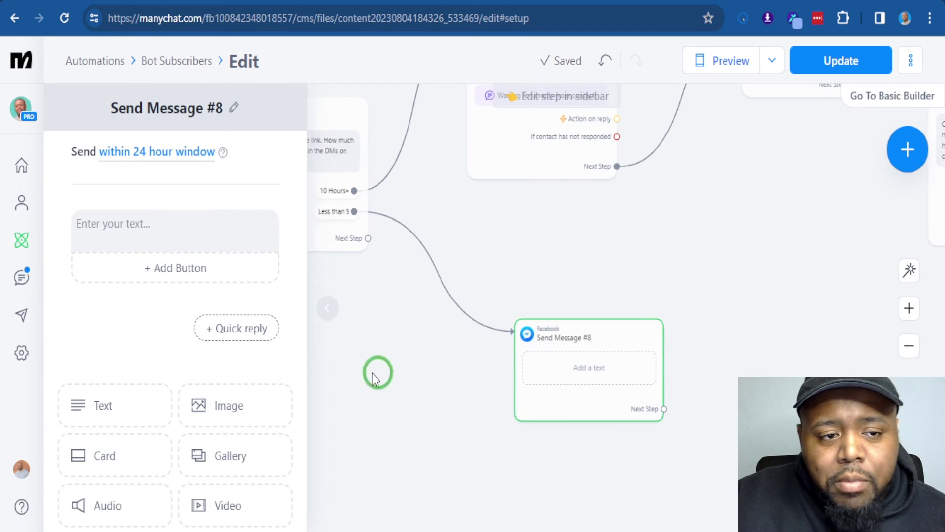
{"action": "left_click", "coordinate": [111, 232]}
{"action": "left_click", "coordinate": [399, 221]}
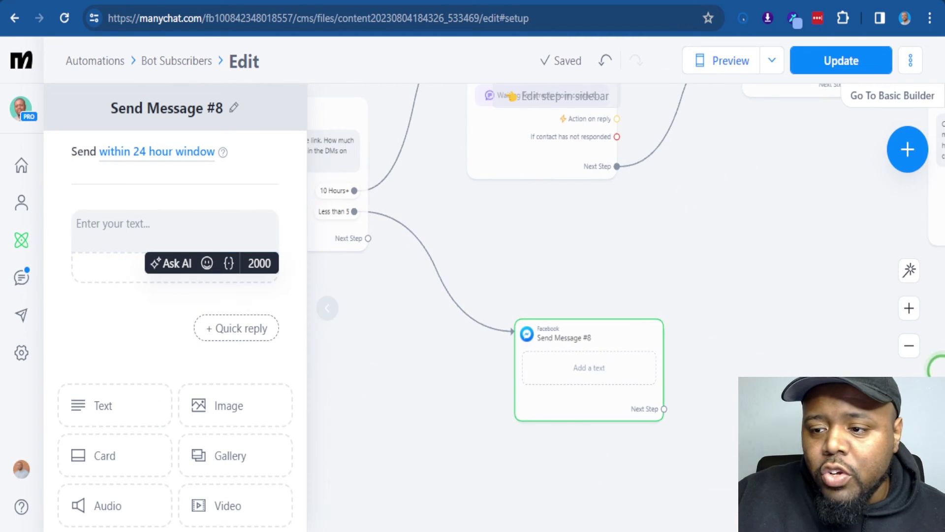
- Look over the whole flow, open the text of Send Message #8, and publish the updated automation
{"action": "left_click", "coordinate": [920, 355]}
{"action": "left_click", "coordinate": [916, 353]}
{"action": "left_click_drag", "start_coordinate": [605, 415], "coordinate": [871, 416]}
{"action": "left_click", "coordinate": [106, 225]}
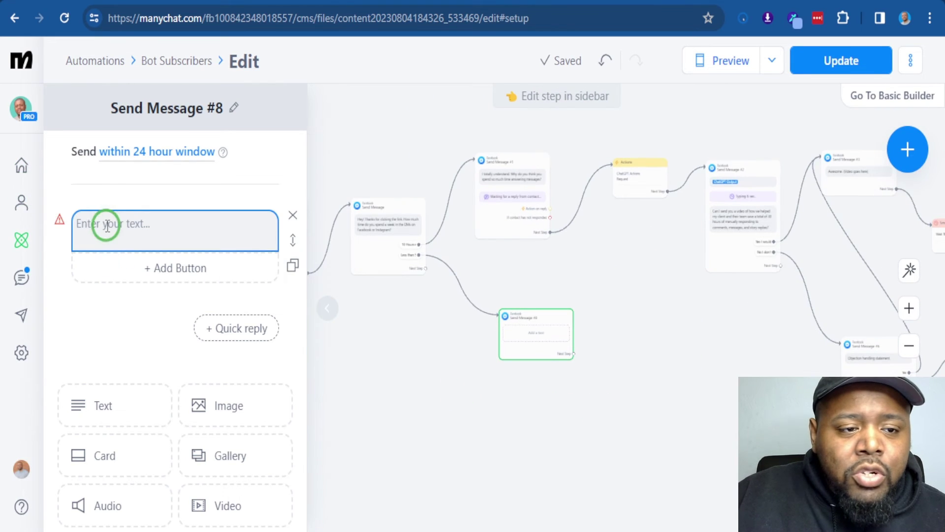
{"action": "left_click", "coordinate": [270, 230]}
{"action": "left_click", "coordinate": [859, 68]}
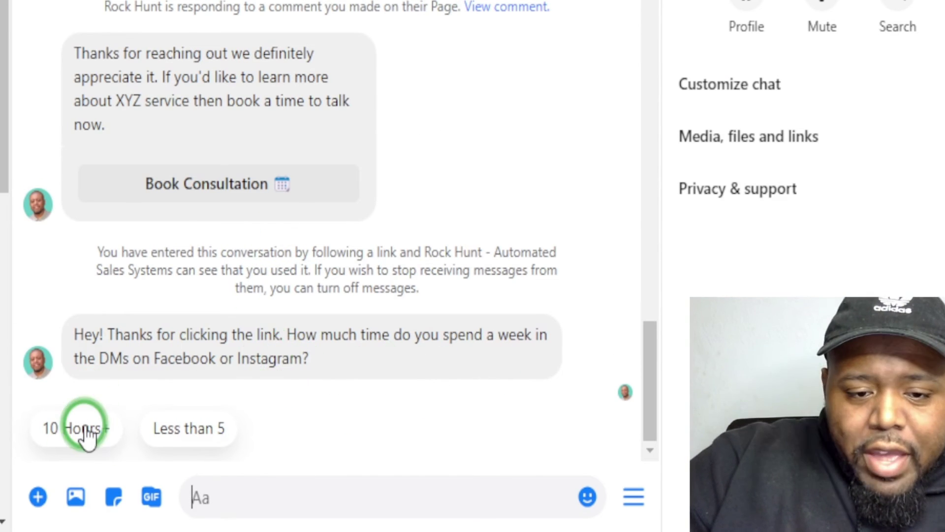
- Test the automation in the Messenger chat by answering "10 Hours+", "trying to get back leads on time" and "Yes I would"
{"action": "left_click", "coordinate": [63, 428]}
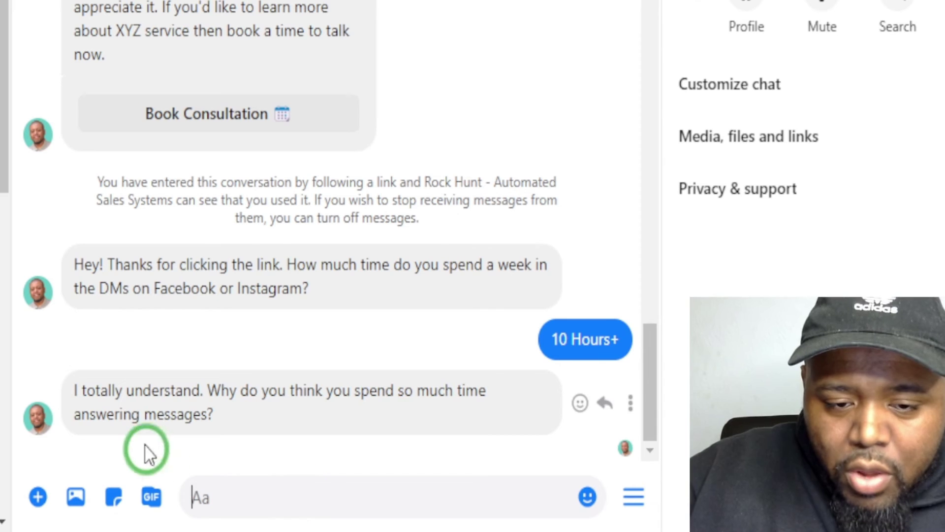
{"action": "left_click", "coordinate": [302, 494]}
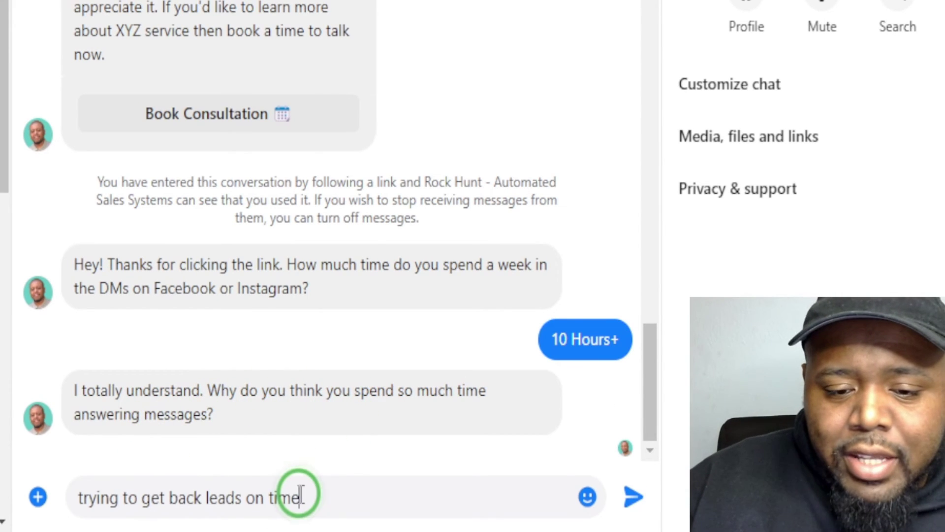
{"action": "key", "text": "Return"}
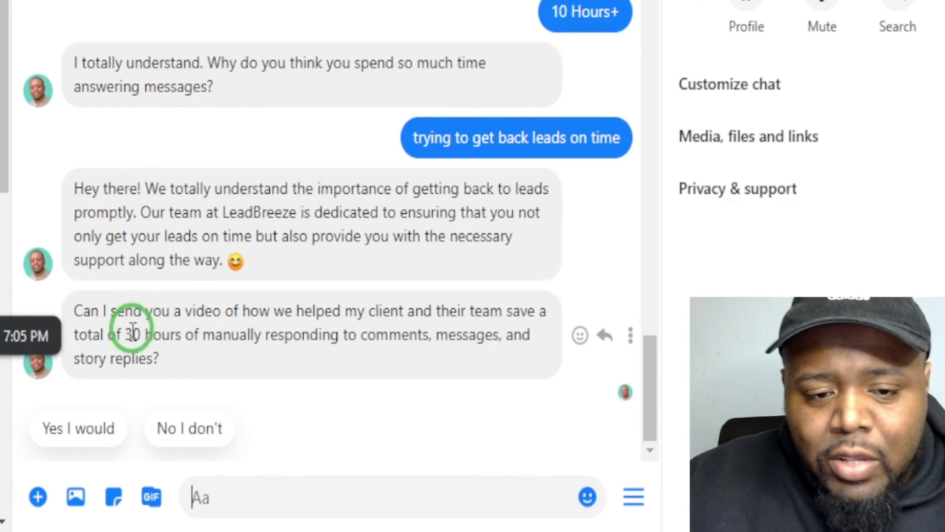
{"action": "left_click", "coordinate": [60, 427]}
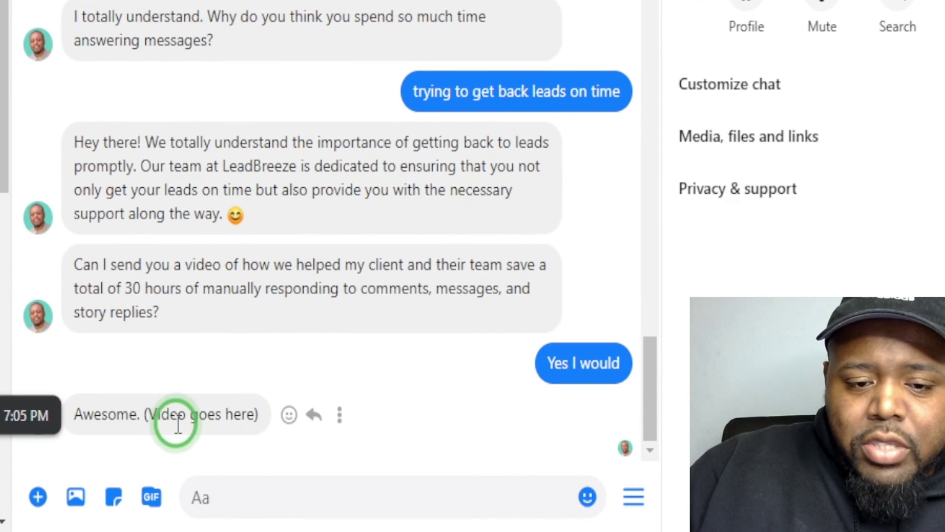